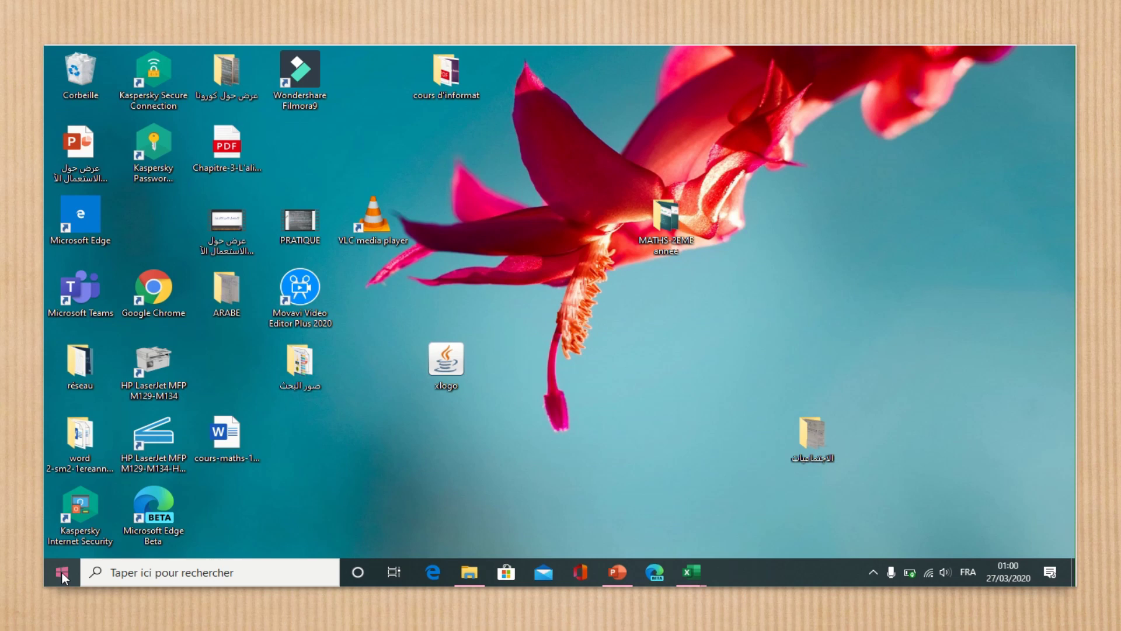
Launch Excel from the list of installed applications
click(62, 572)
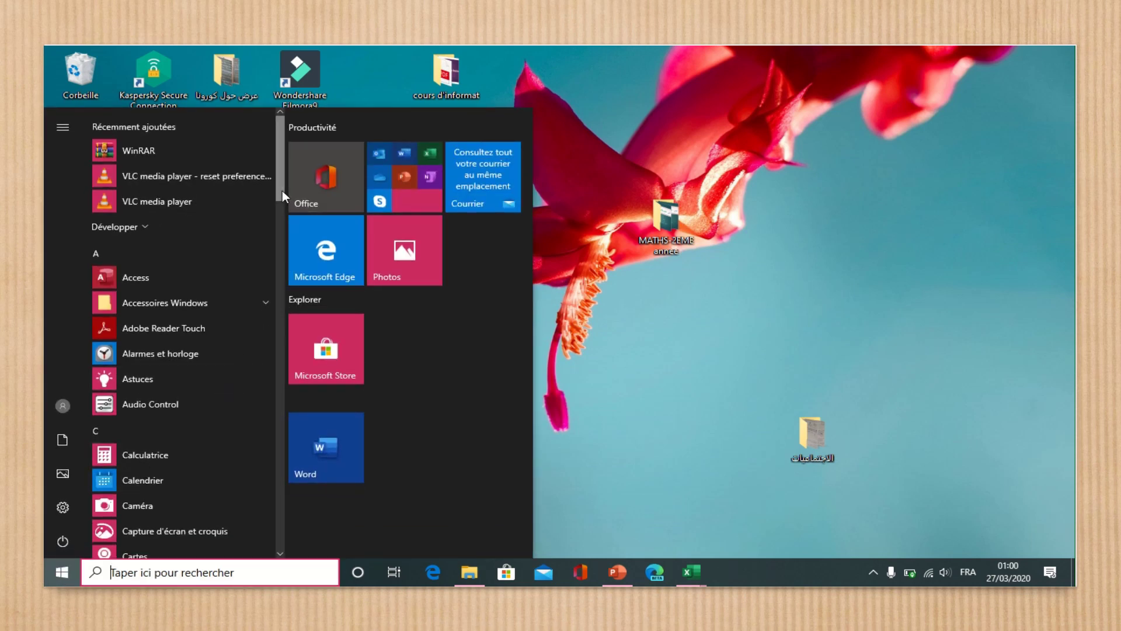
drag(282, 190, 279, 250)
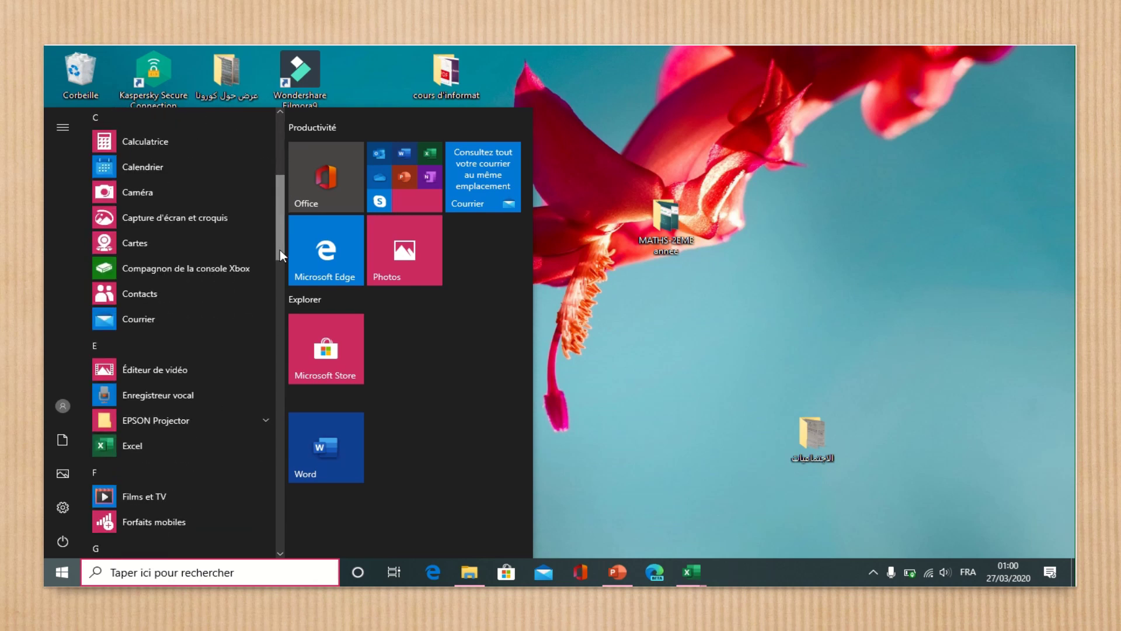
click(130, 444)
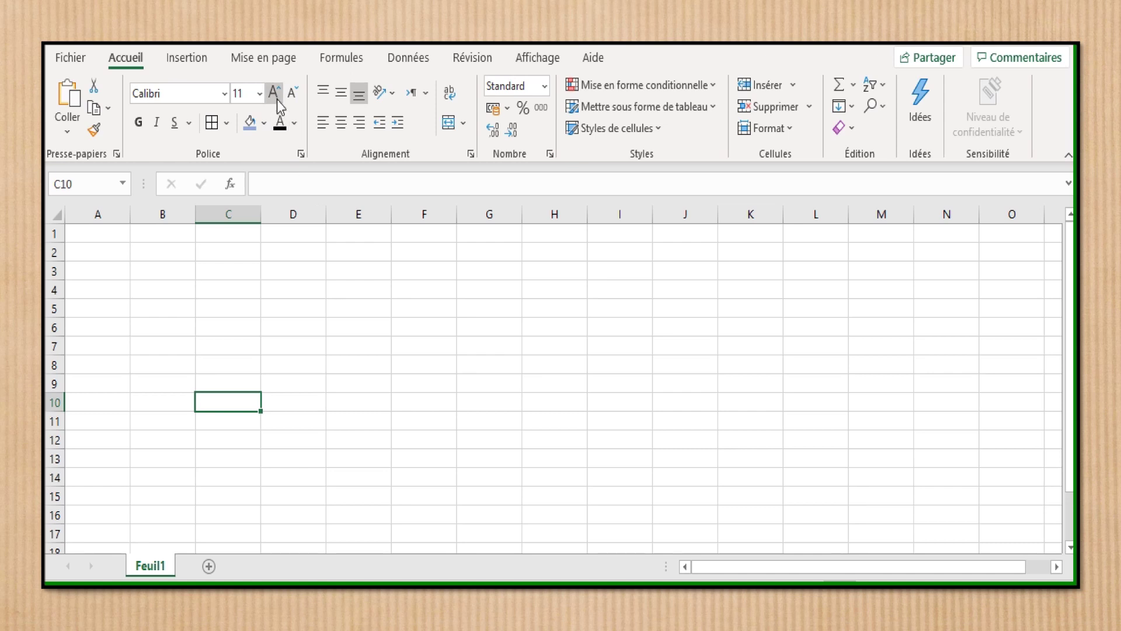
Switch the worksheet's layout direction to right-to-left
click(273, 67)
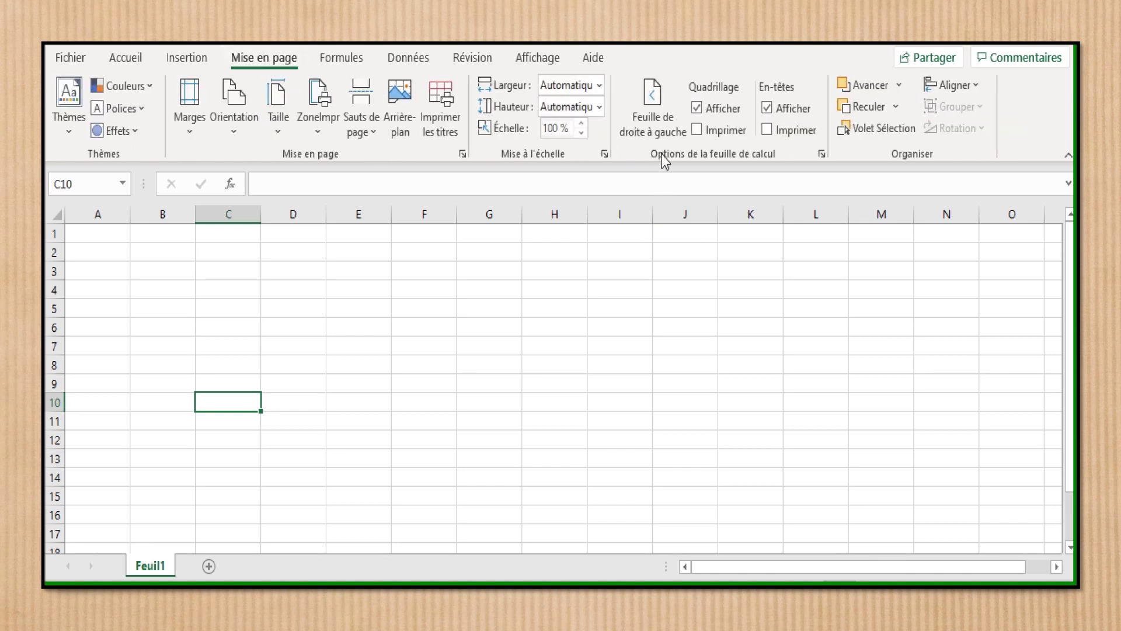
click(657, 122)
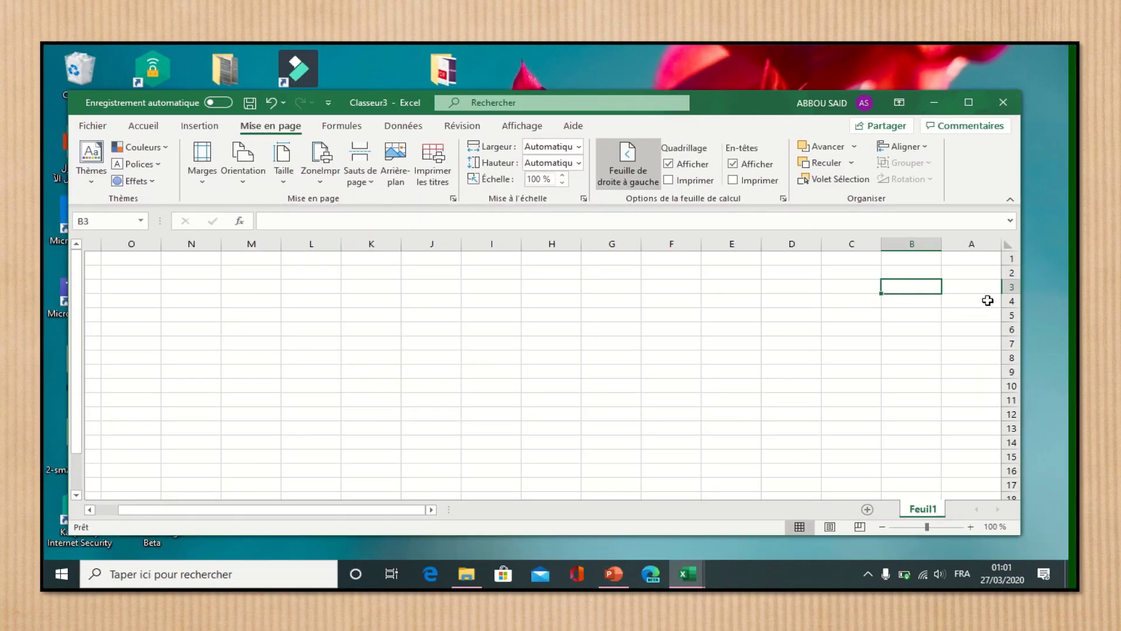
Apply all borders to the cells of rows 4 and 5 from column A to column O
drag(988, 300, 131, 314)
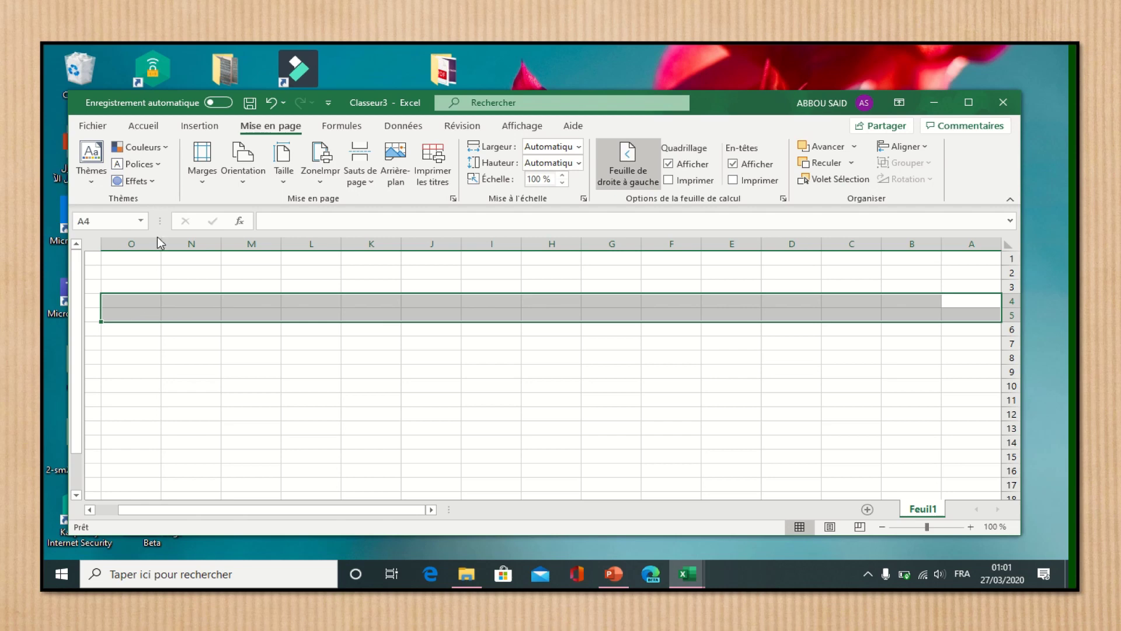
click(146, 126)
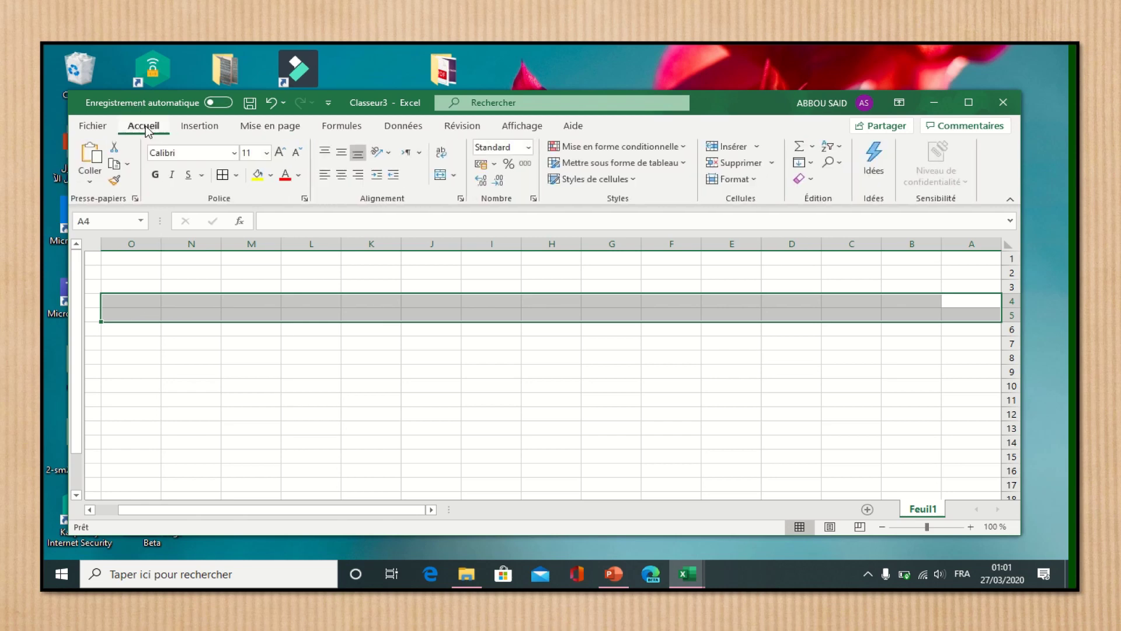
click(236, 176)
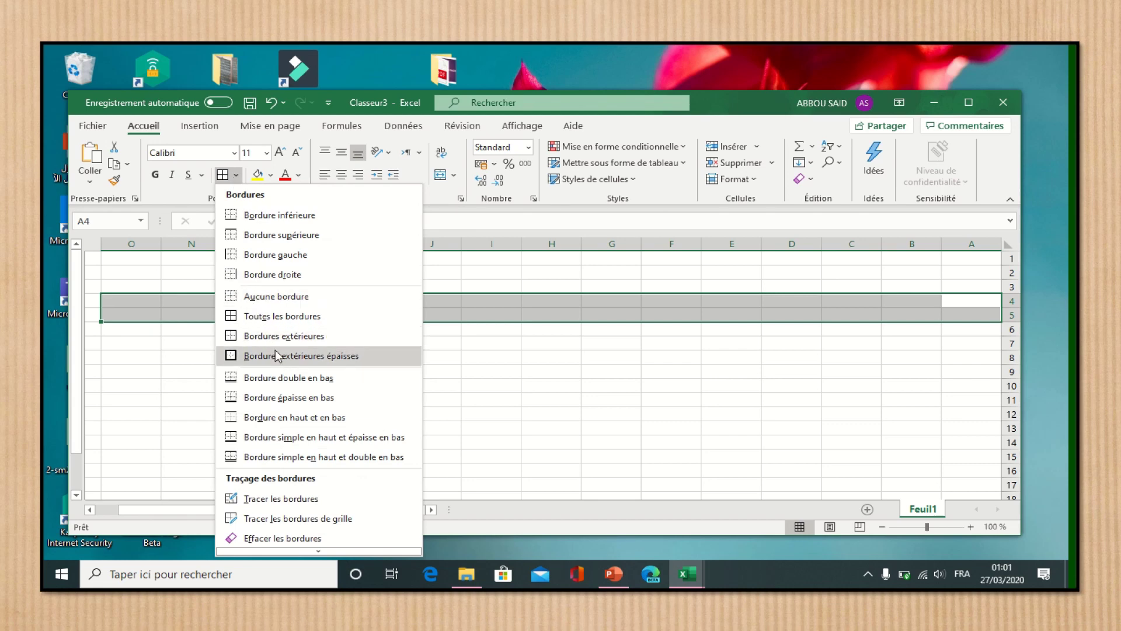
click(275, 317)
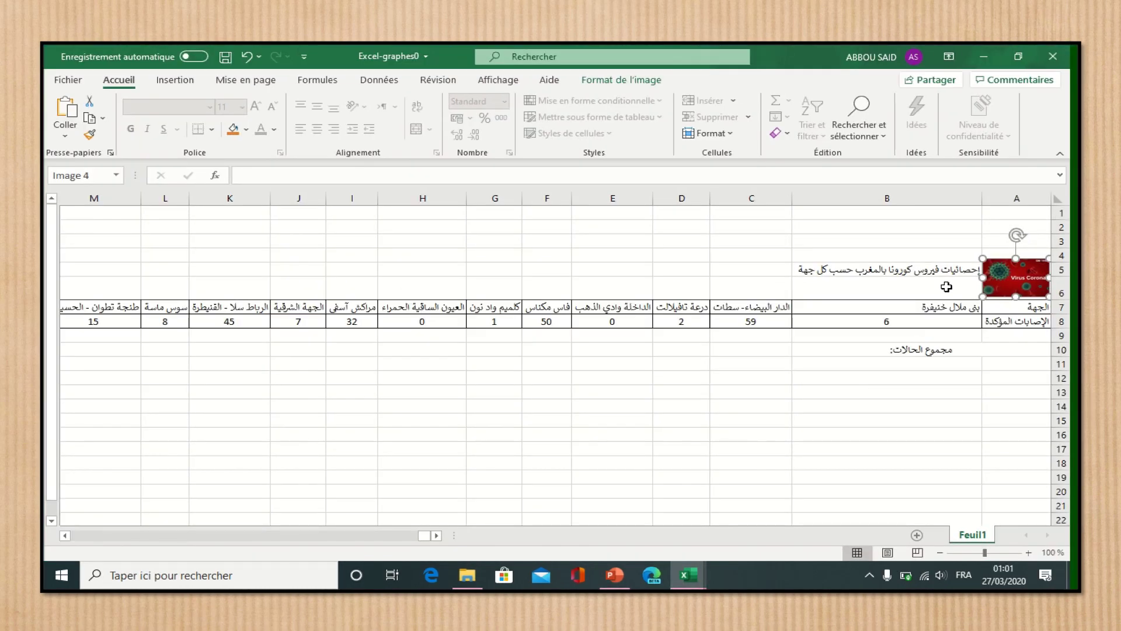
Merge and center the coronavirus statistics title across cells B5 to M5
click(963, 268)
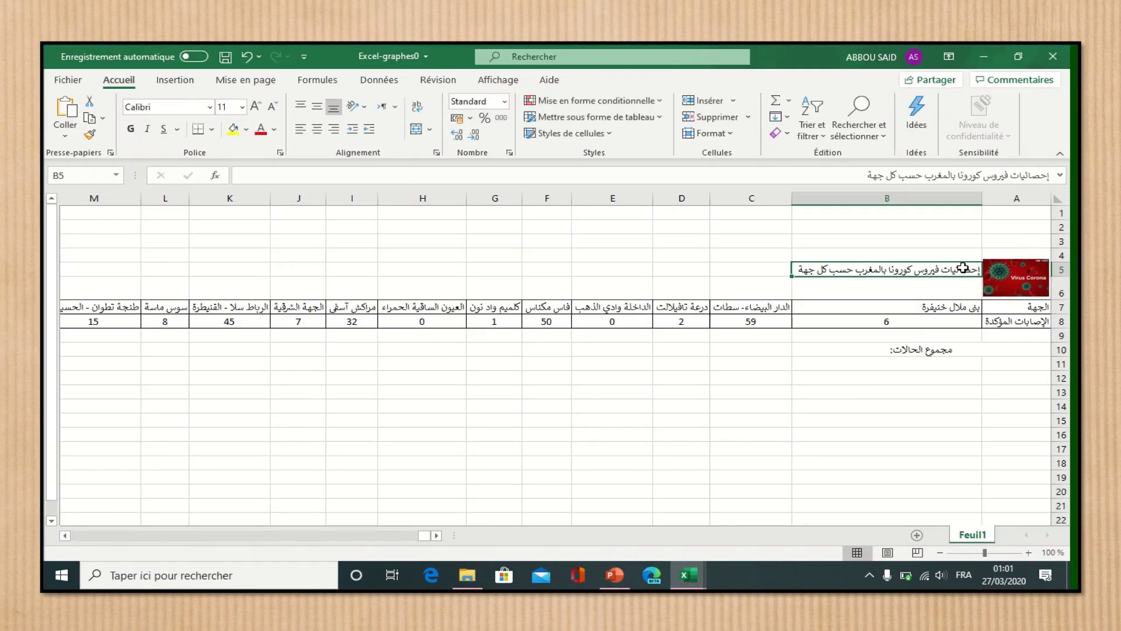
drag(962, 268, 320, 268)
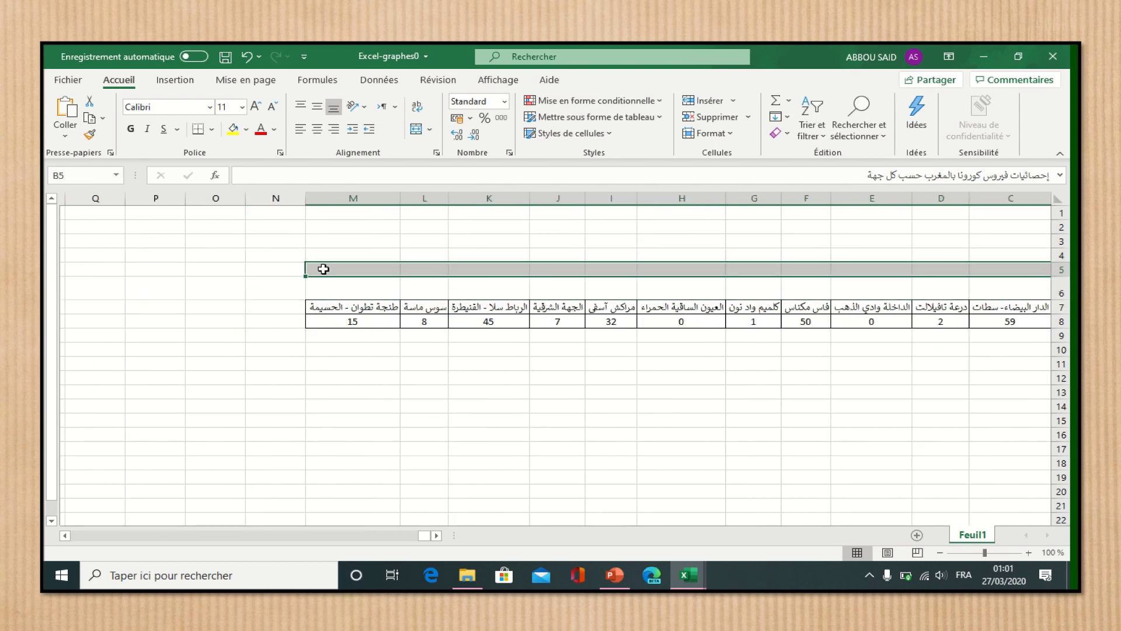
click(430, 130)
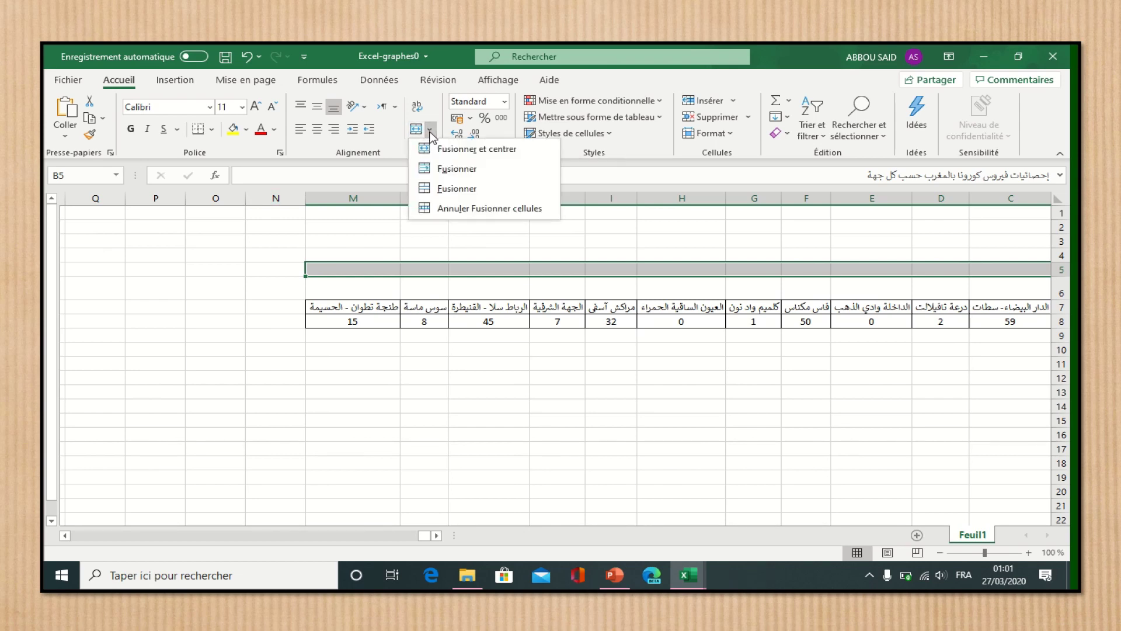
click(457, 150)
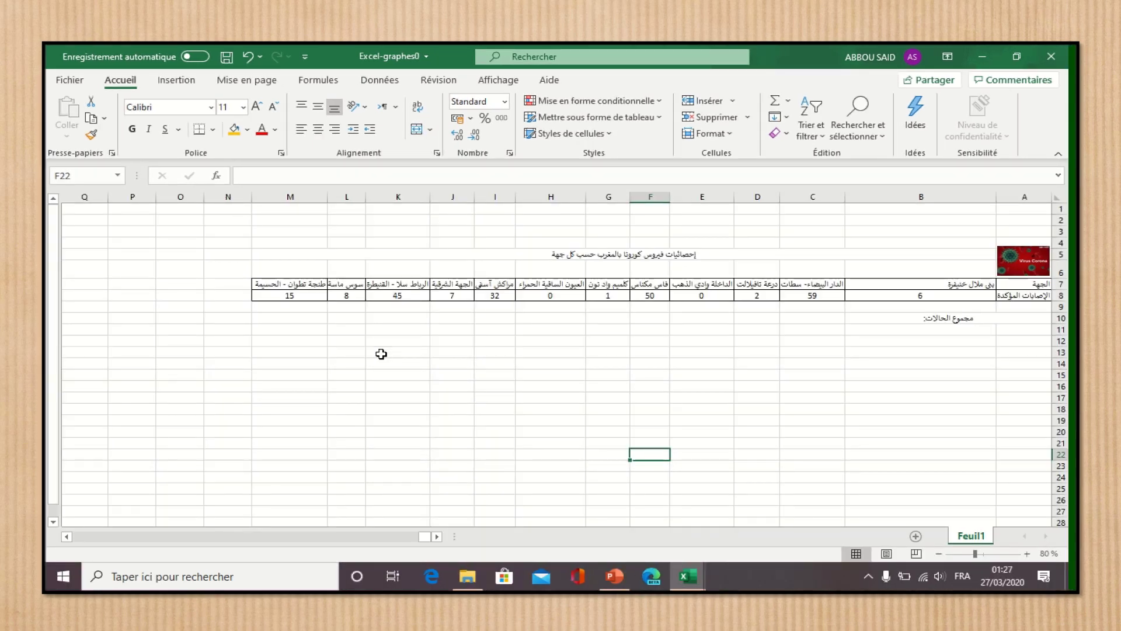
Fill the merged title cell in row 5 with the standard orange and set its font size to 22
click(623, 255)
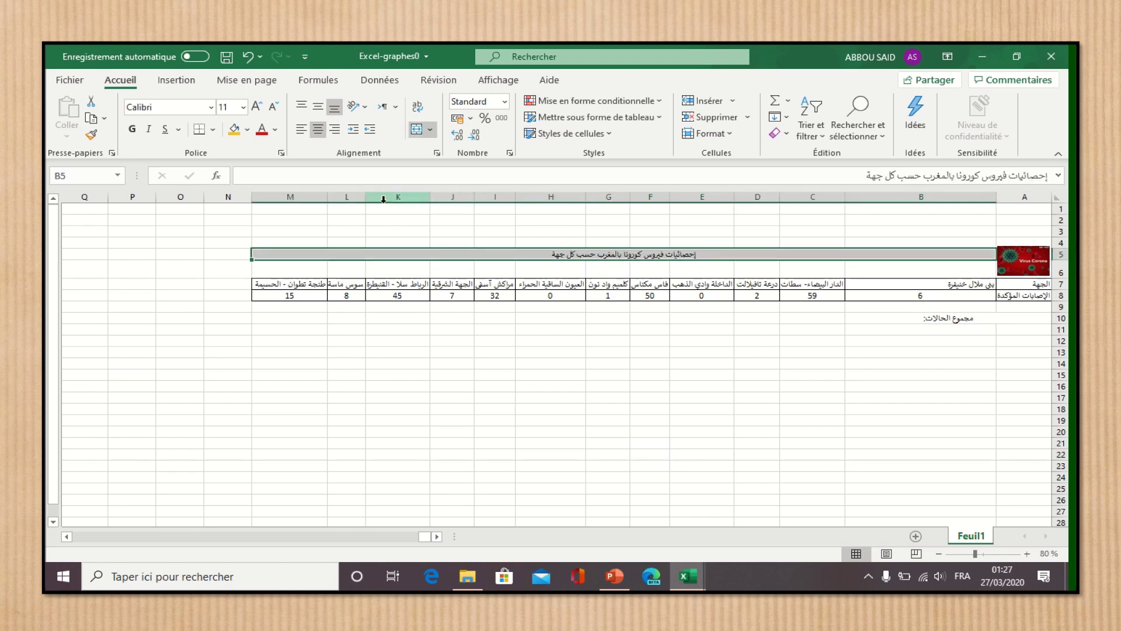
click(248, 130)
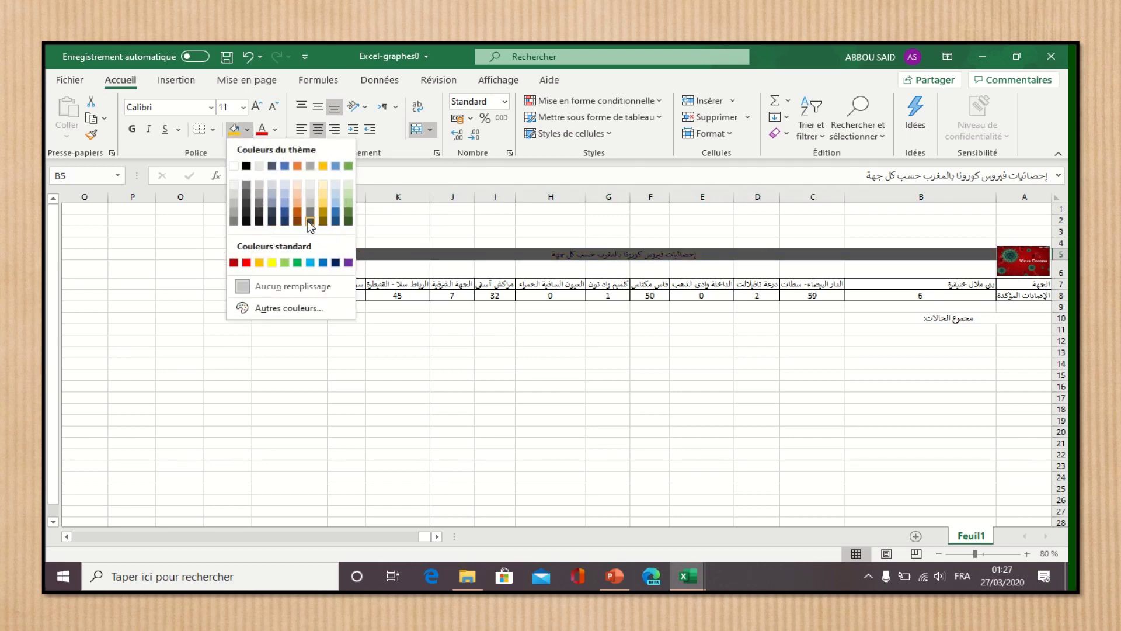
click(259, 263)
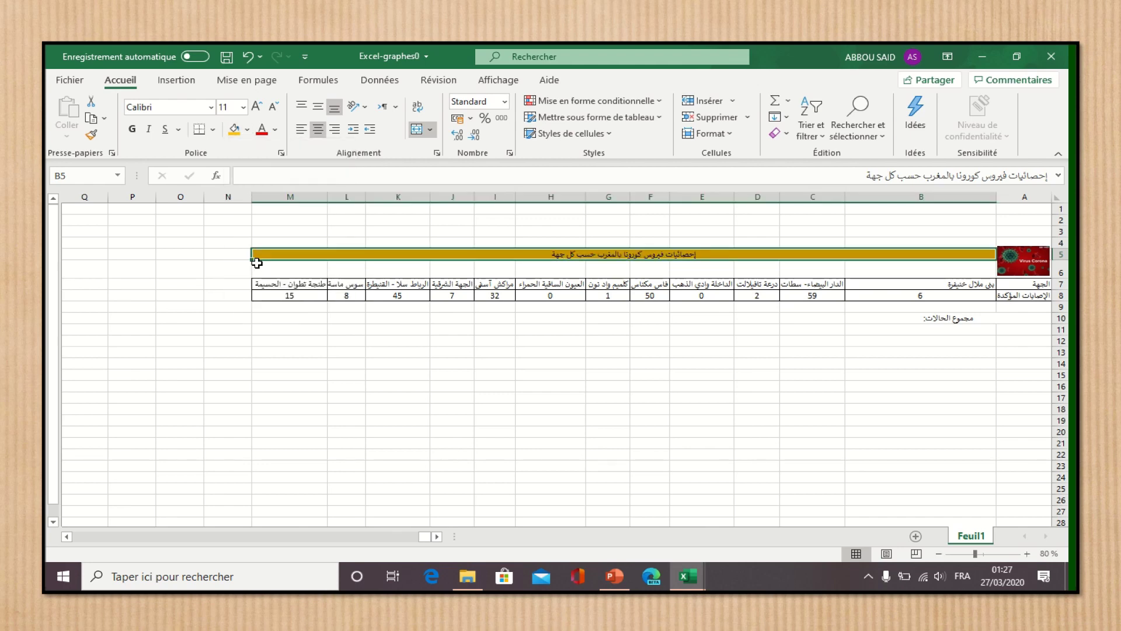
click(242, 107)
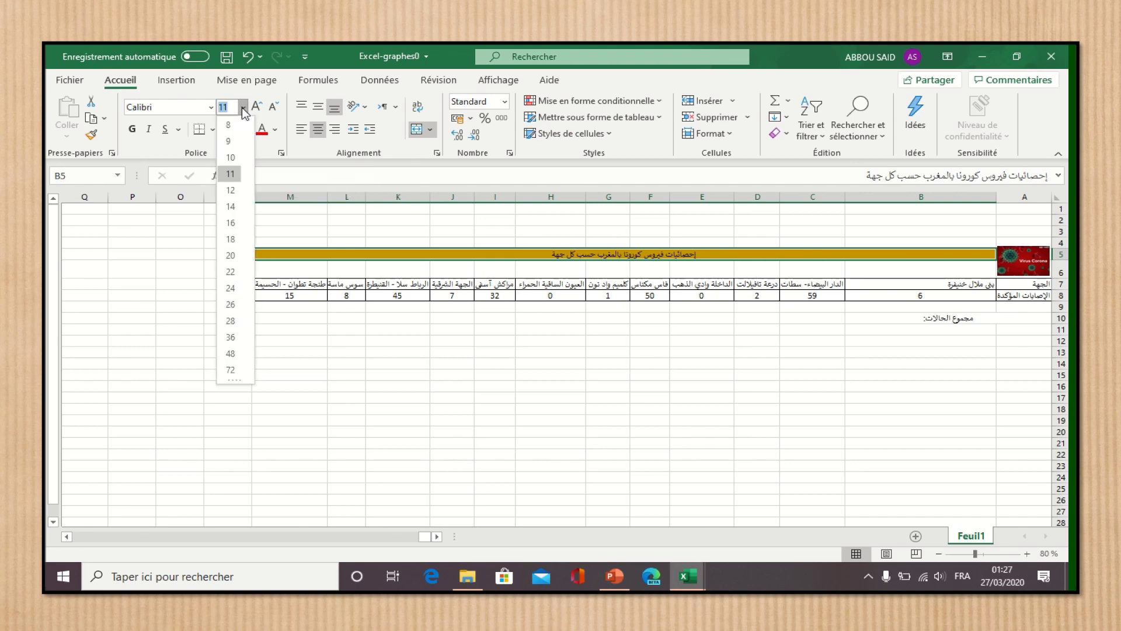
click(236, 272)
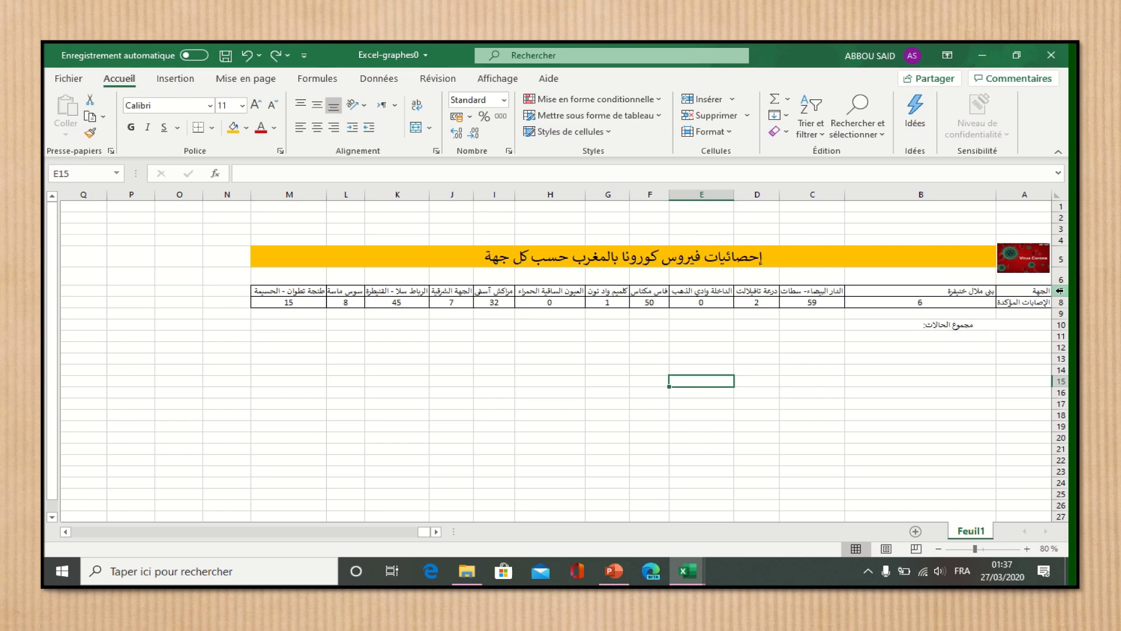
Set the font size of rows 7 to 10 to 18
drag(1060, 290, 1062, 323)
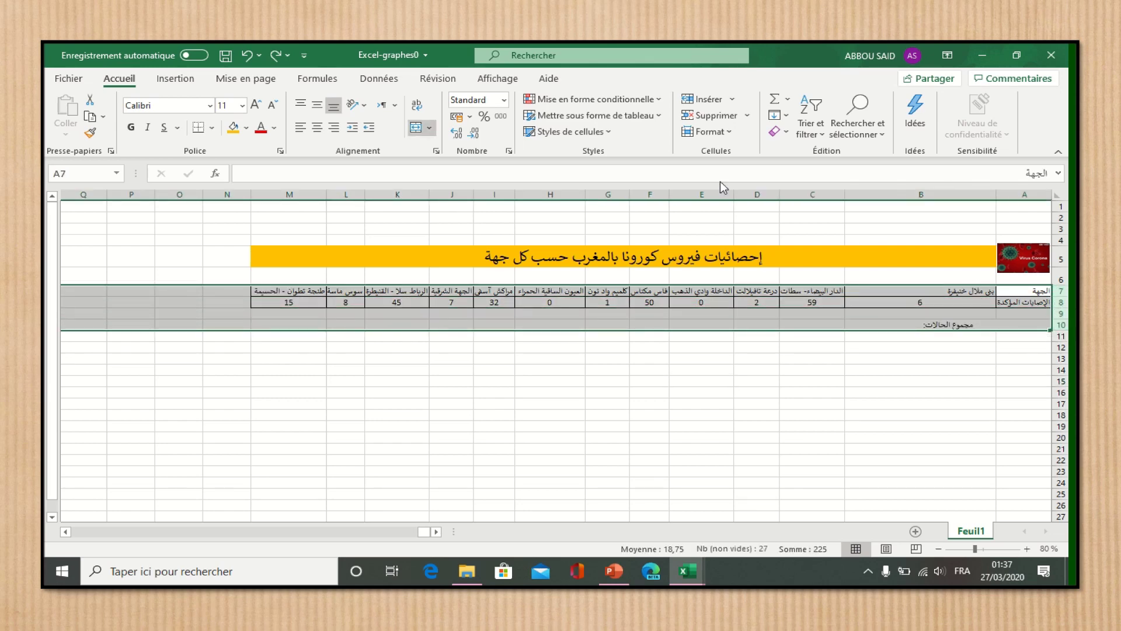
click(242, 108)
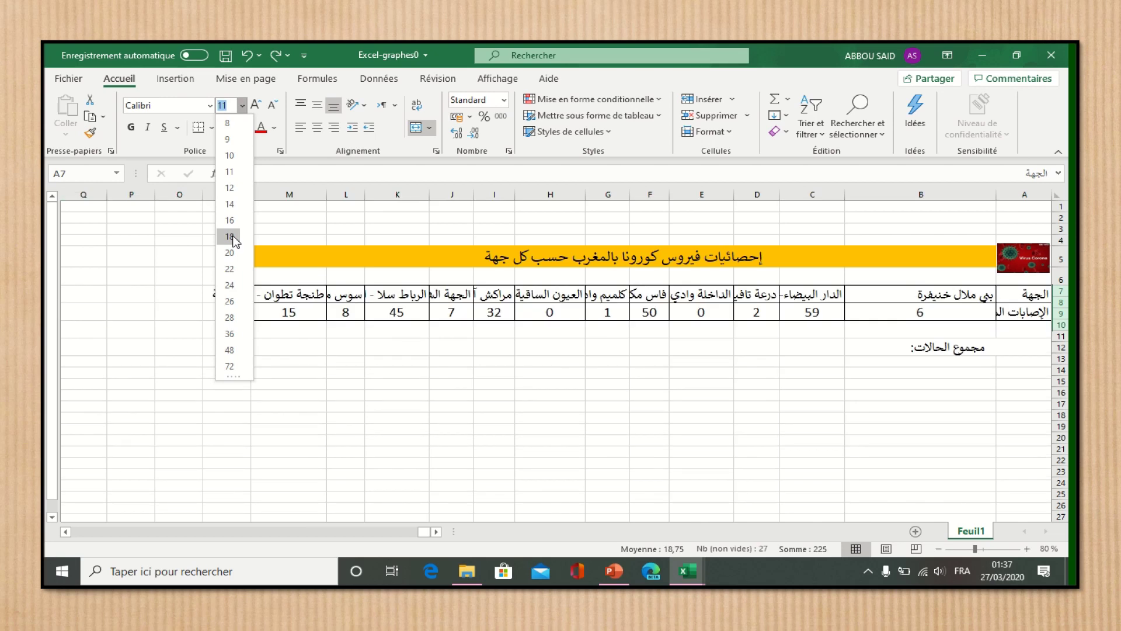
click(233, 238)
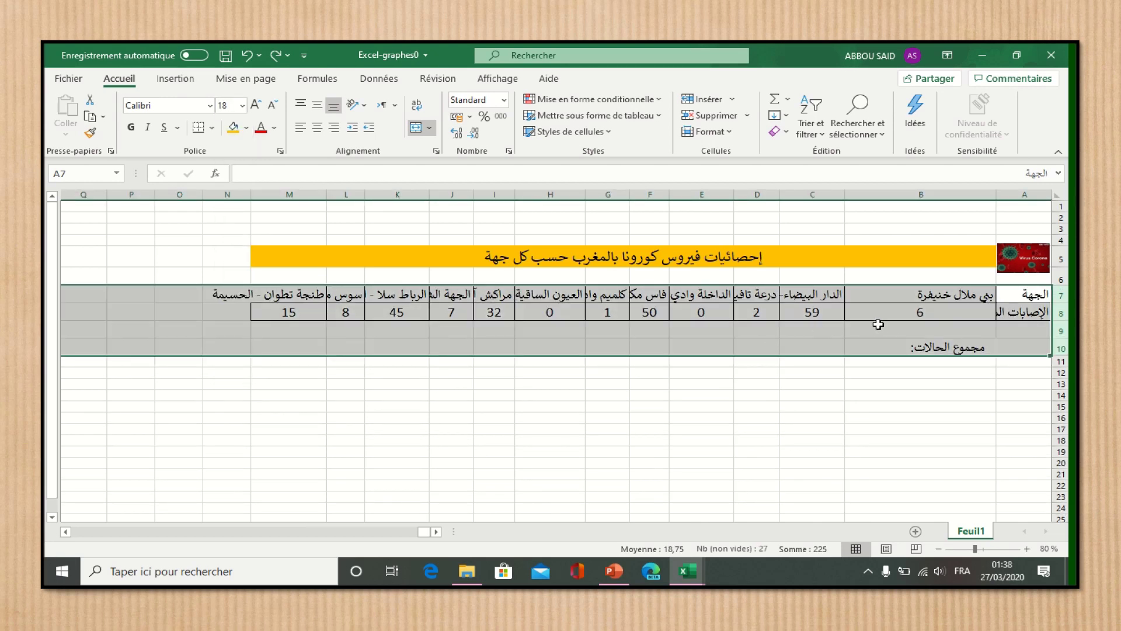
Fit column B to its contents and widen columns A and C to show their full text
click(877, 316)
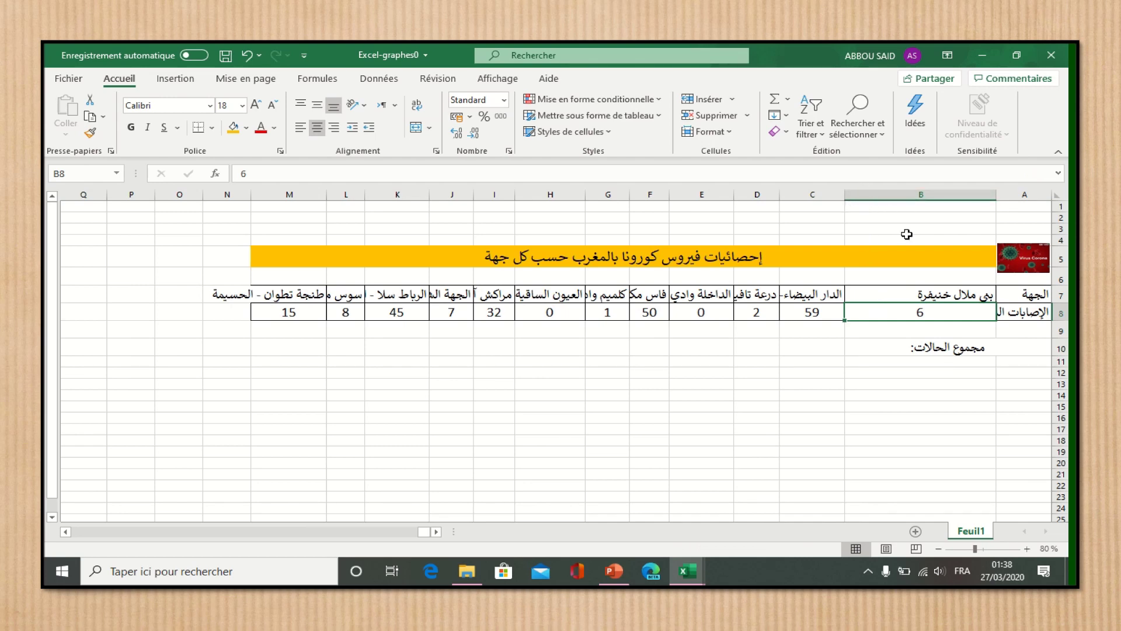
double_click(845, 195)
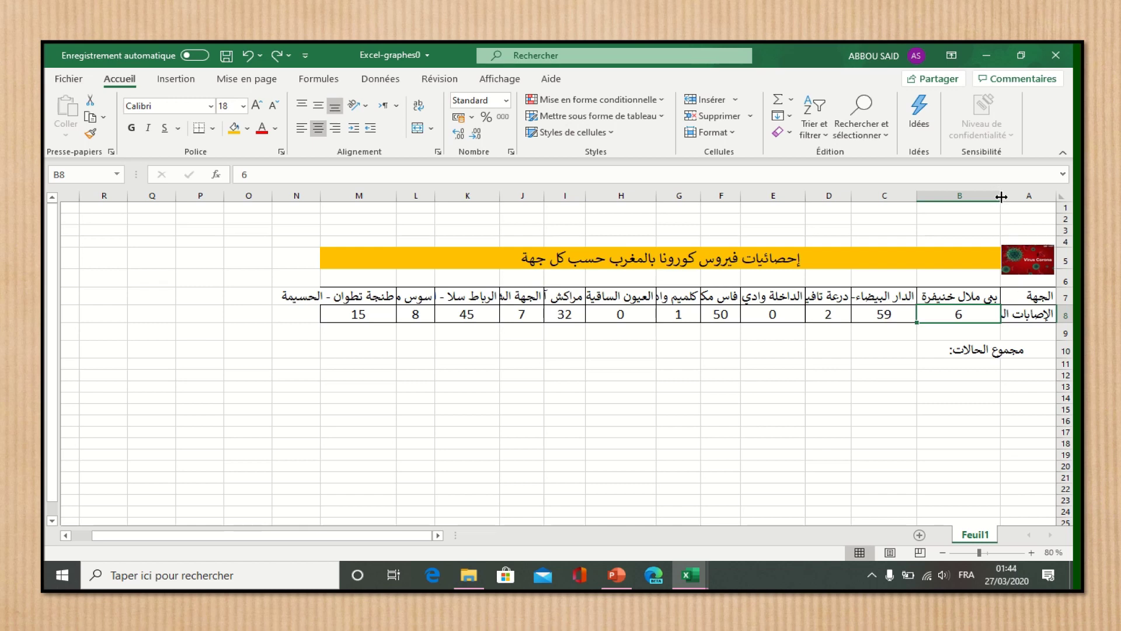
drag(1001, 197, 969, 197)
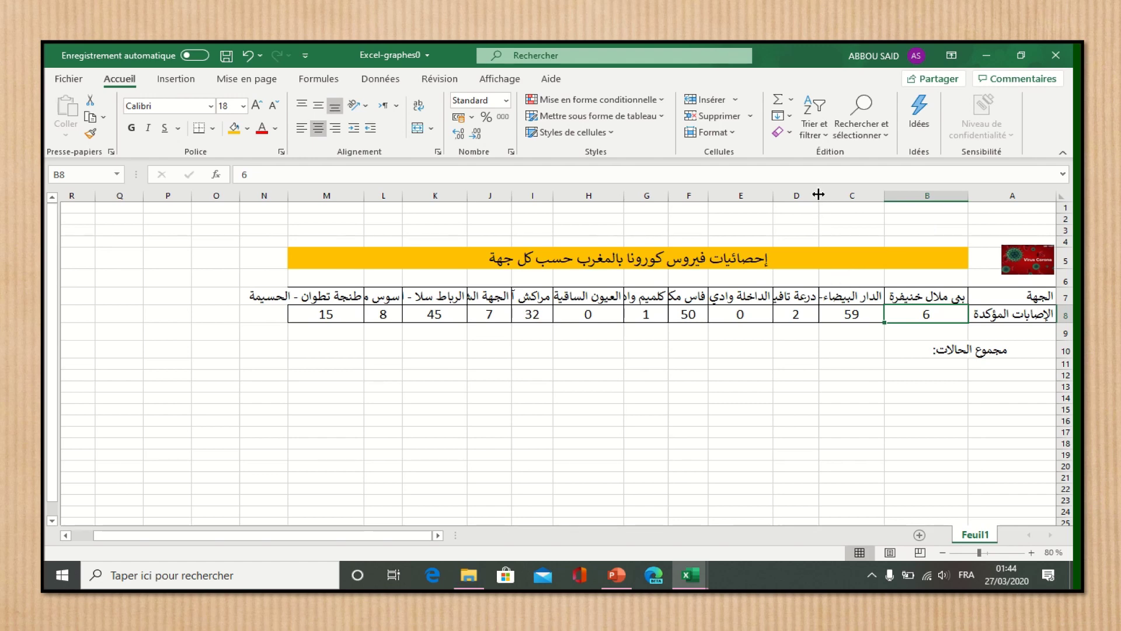
drag(818, 195, 781, 195)
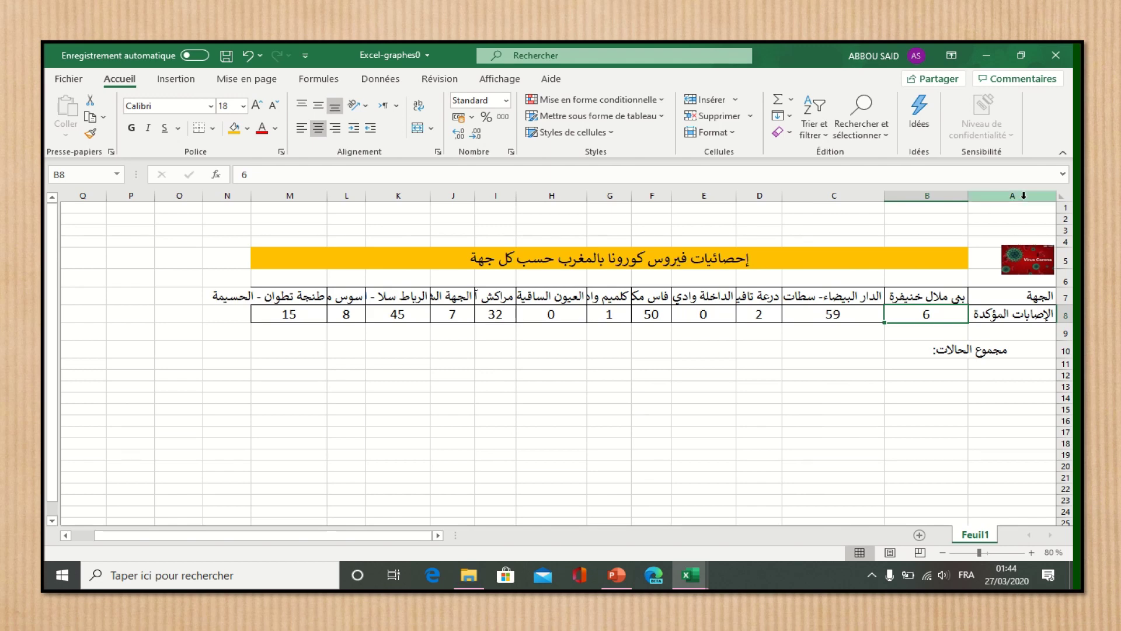
Resize columns A through M together to one equal width
drag(1023, 196, 298, 197)
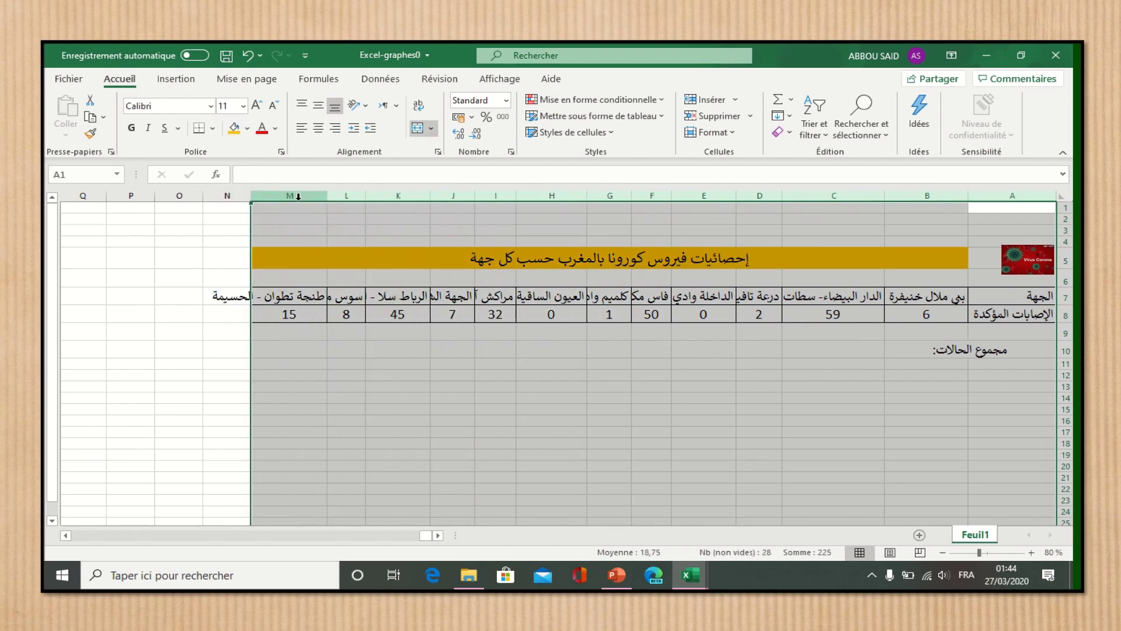
double_click(252, 197)
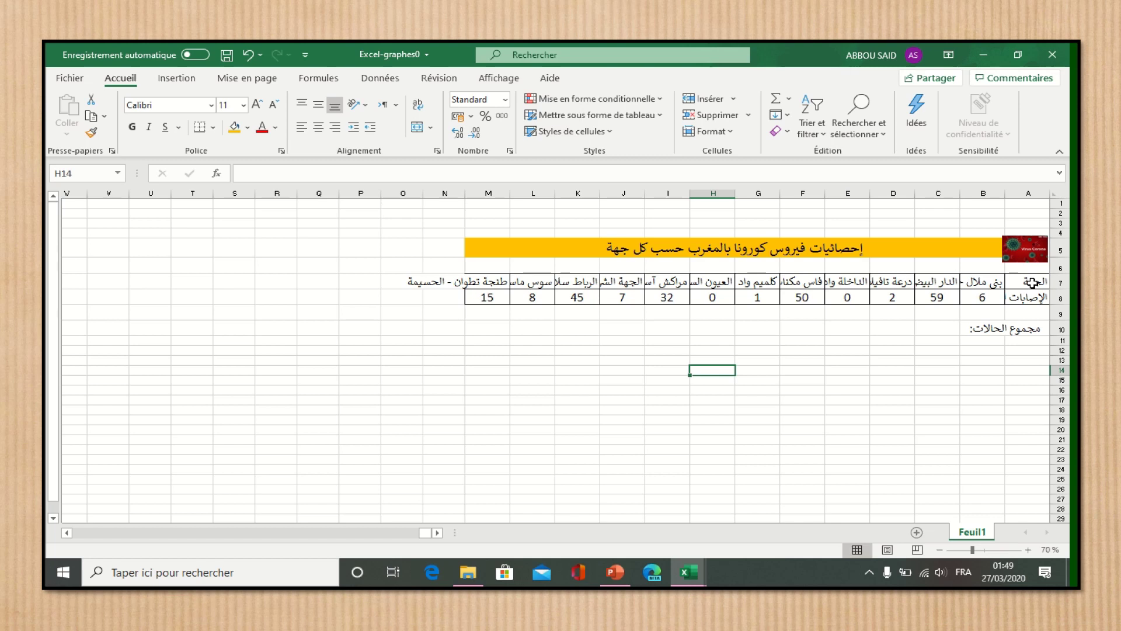
Wrap the text in table cells A7 to M8 and center it vertically and horizontally
drag(1032, 282, 485, 297)
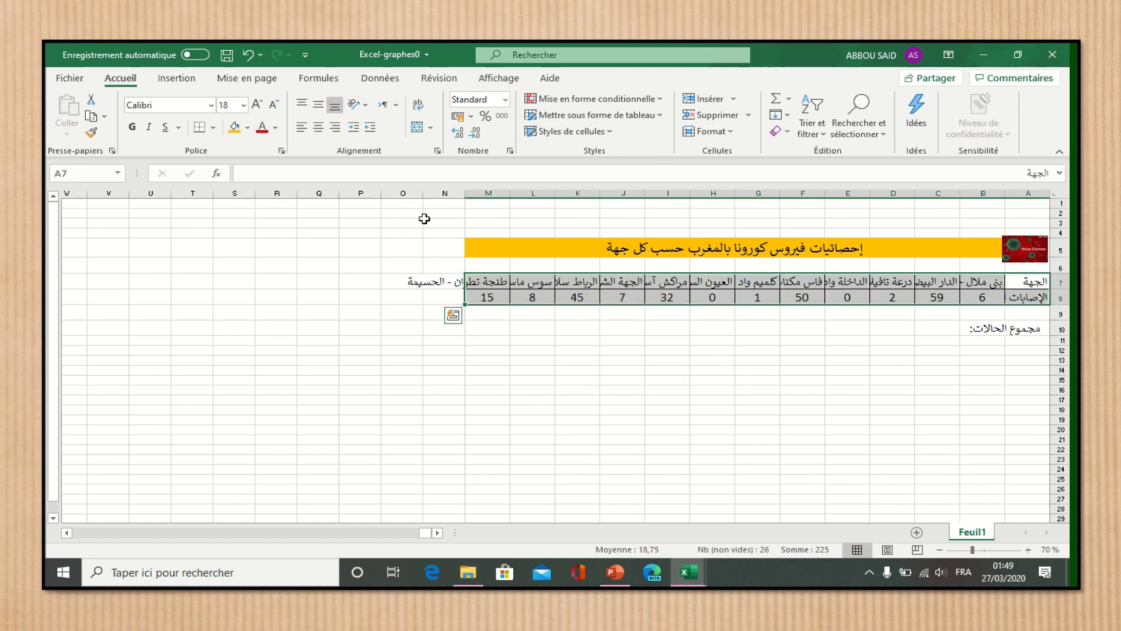
click(418, 107)
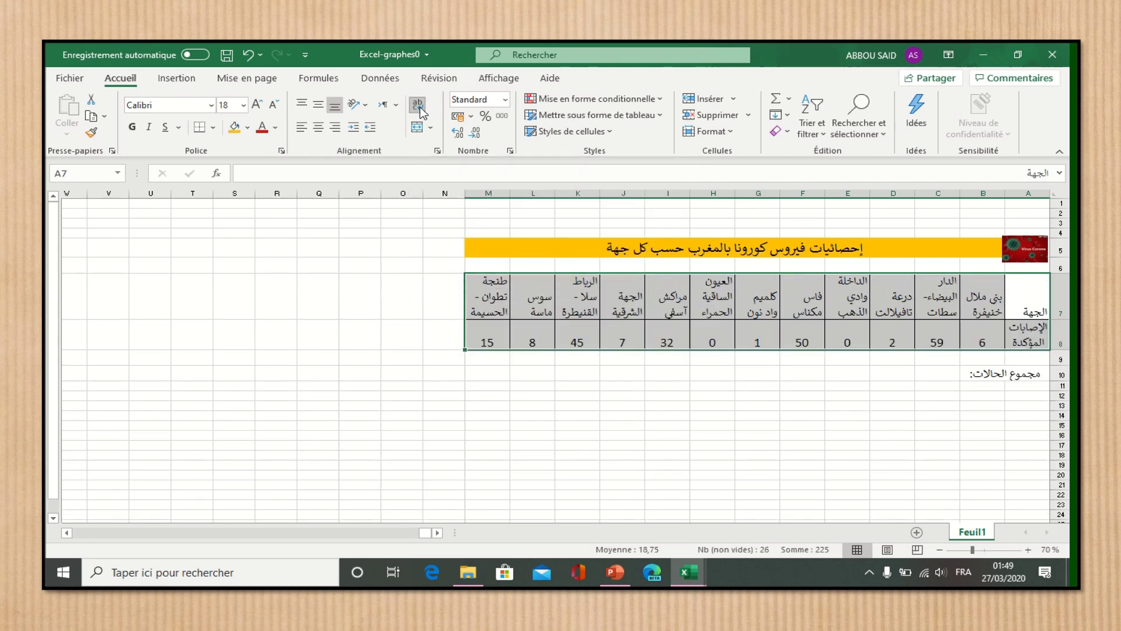
click(319, 107)
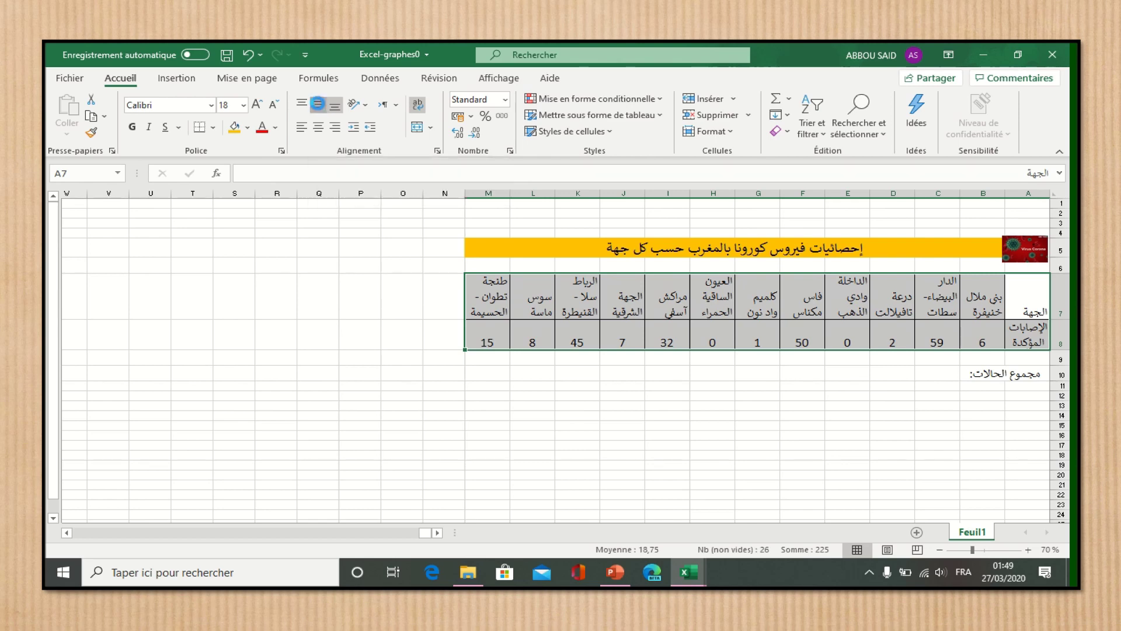
click(319, 127)
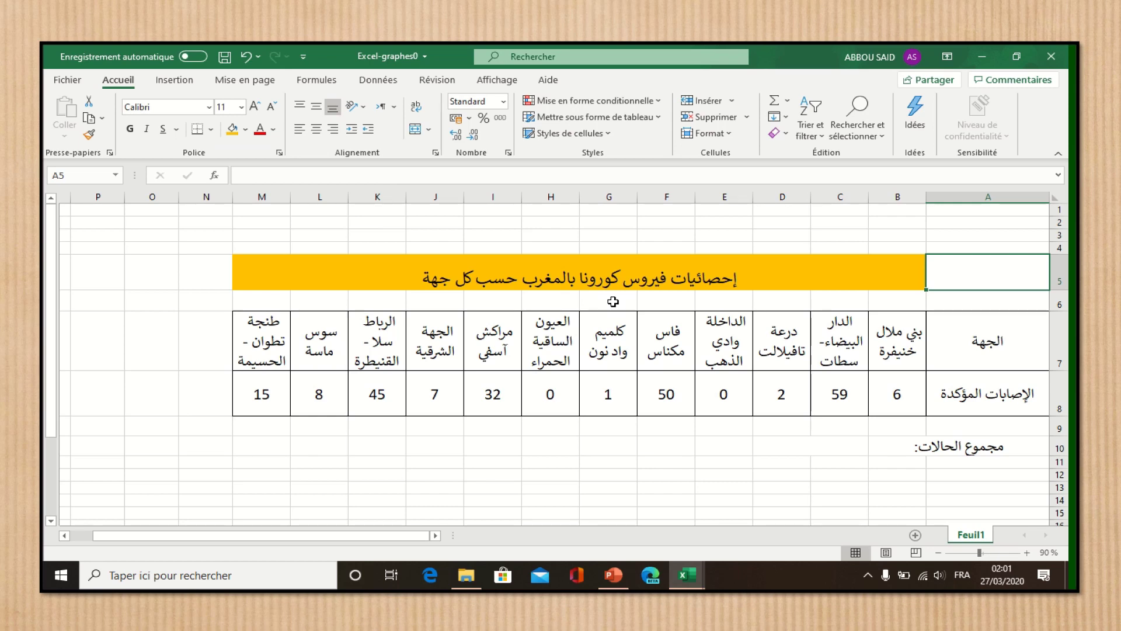
Insert the picture file "image corona" into the sheet at cell A5
click(177, 82)
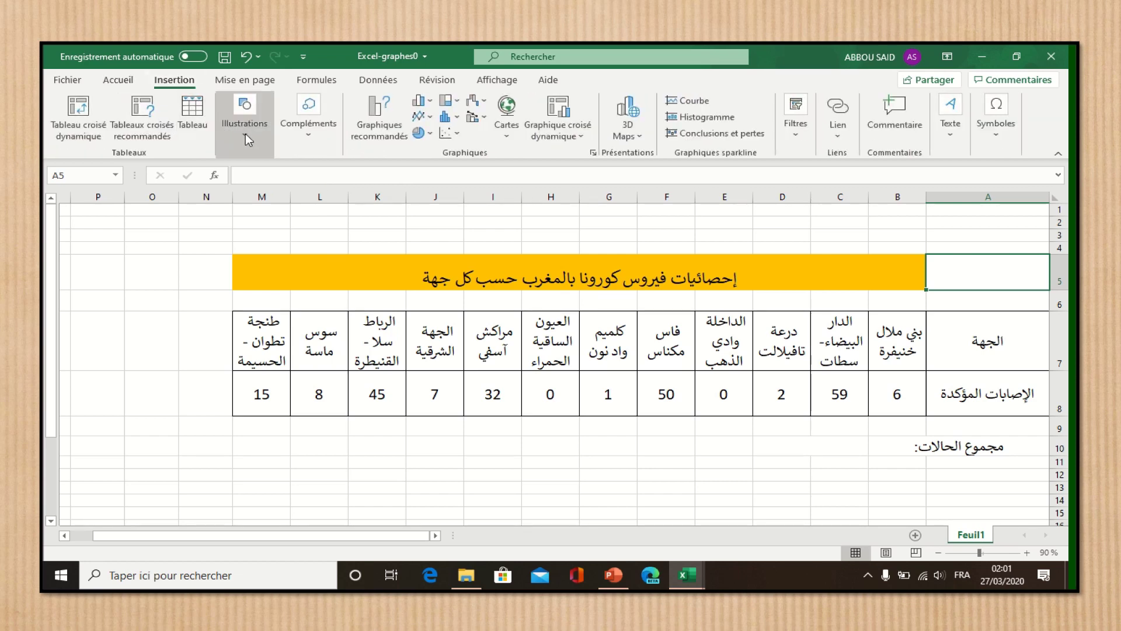
click(245, 135)
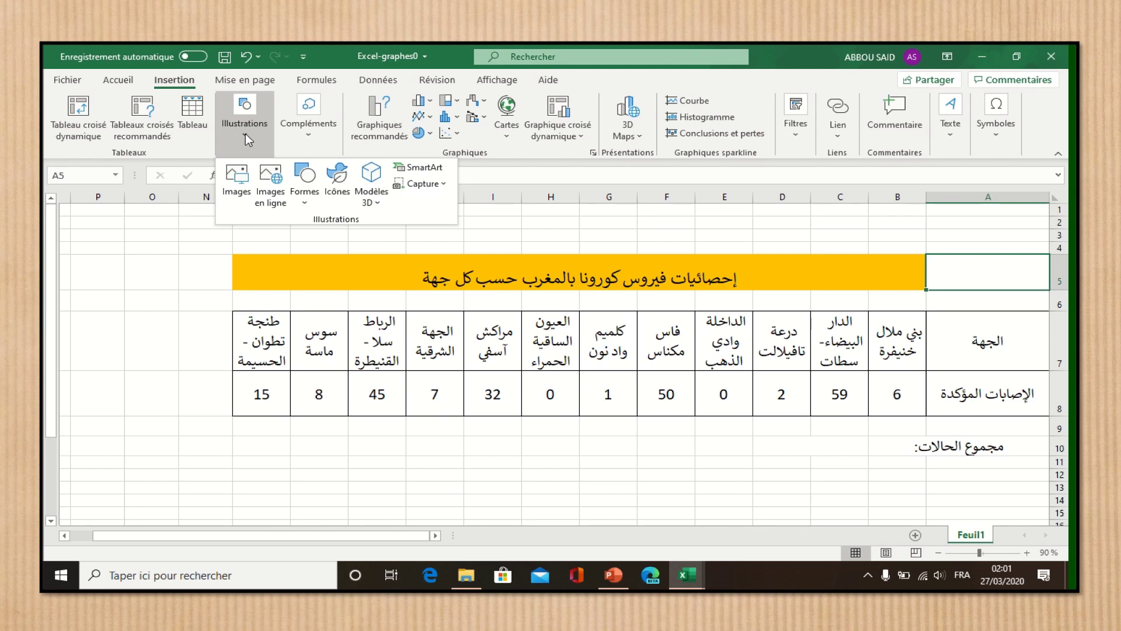
click(237, 177)
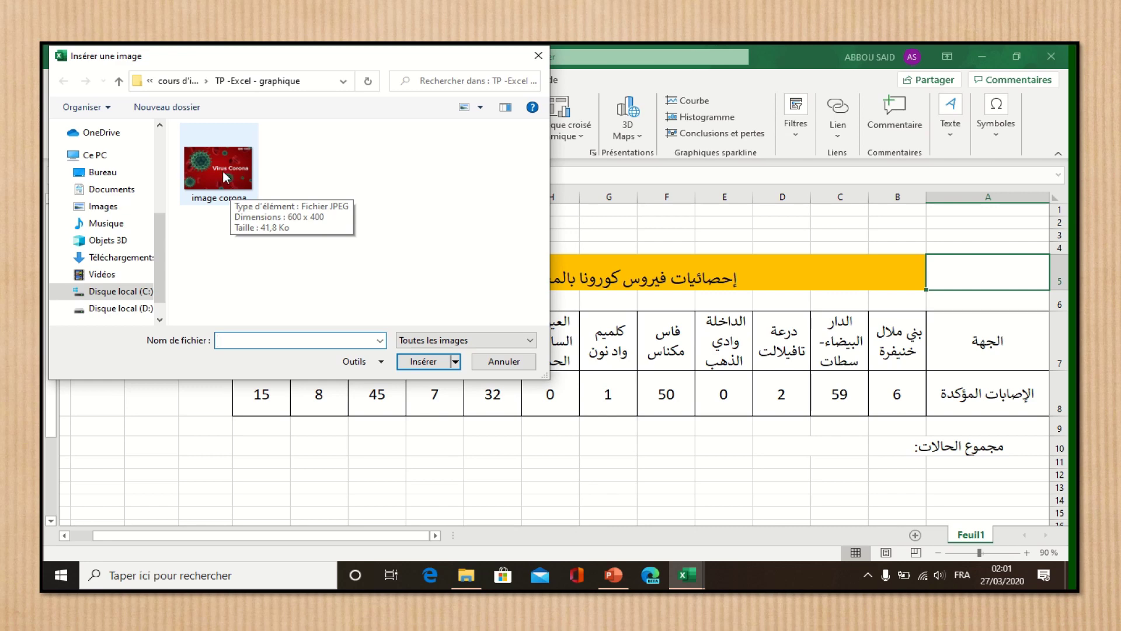
click(224, 177)
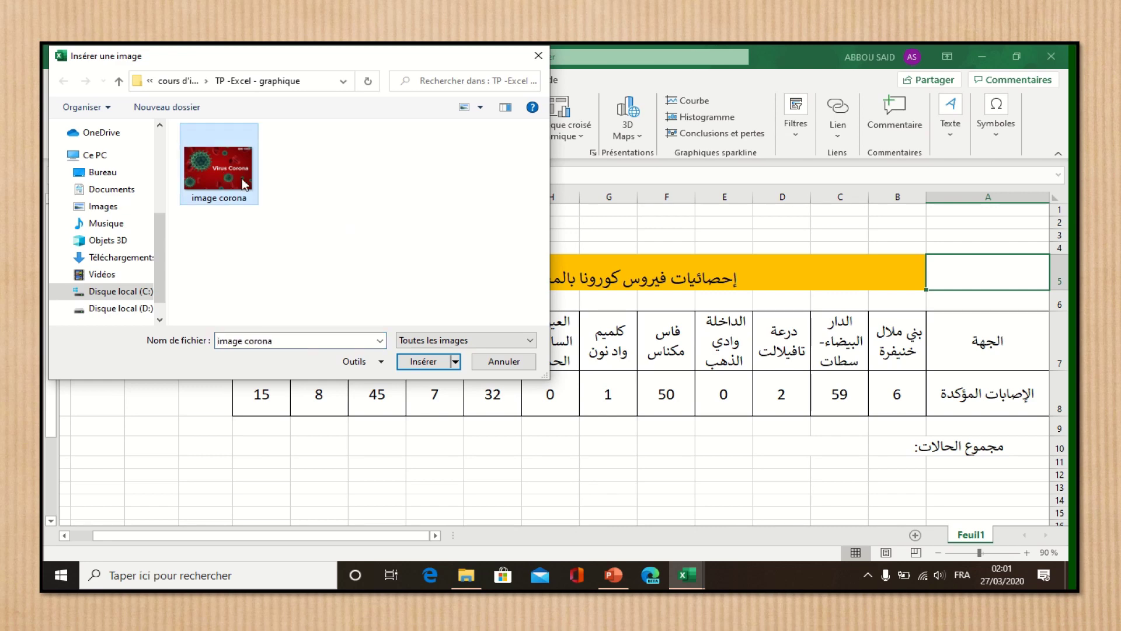
click(423, 361)
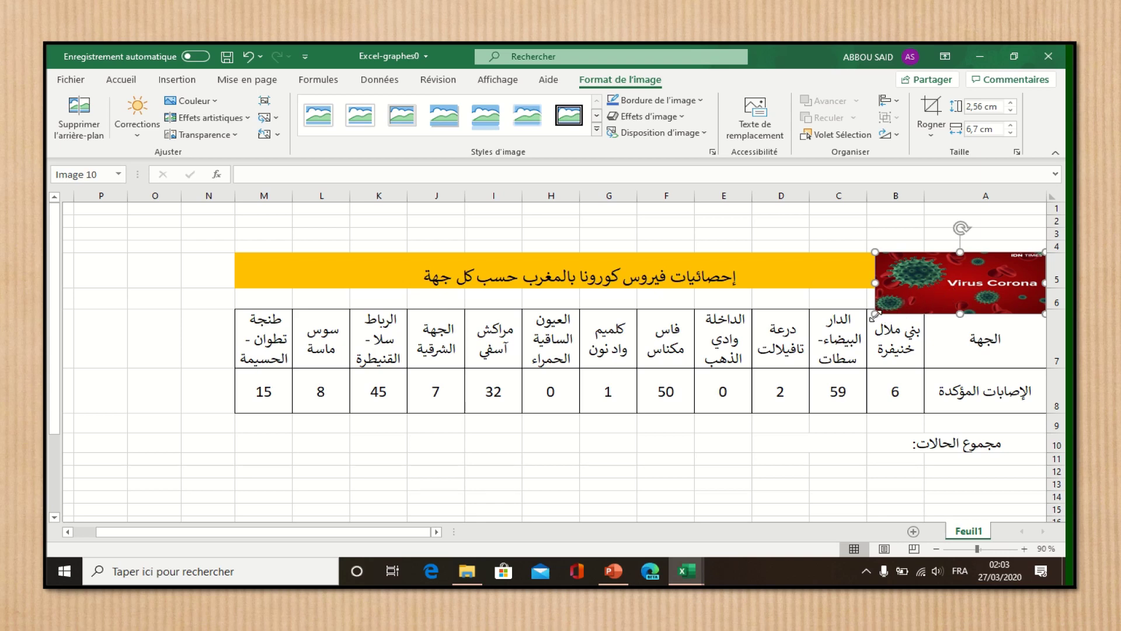
Resize the virus picture to about 1.56 cm high and 4.65 cm wide so it fits inside cell A5
drag(875, 313, 953, 279)
key(Left)
key(Left)
key(Left)
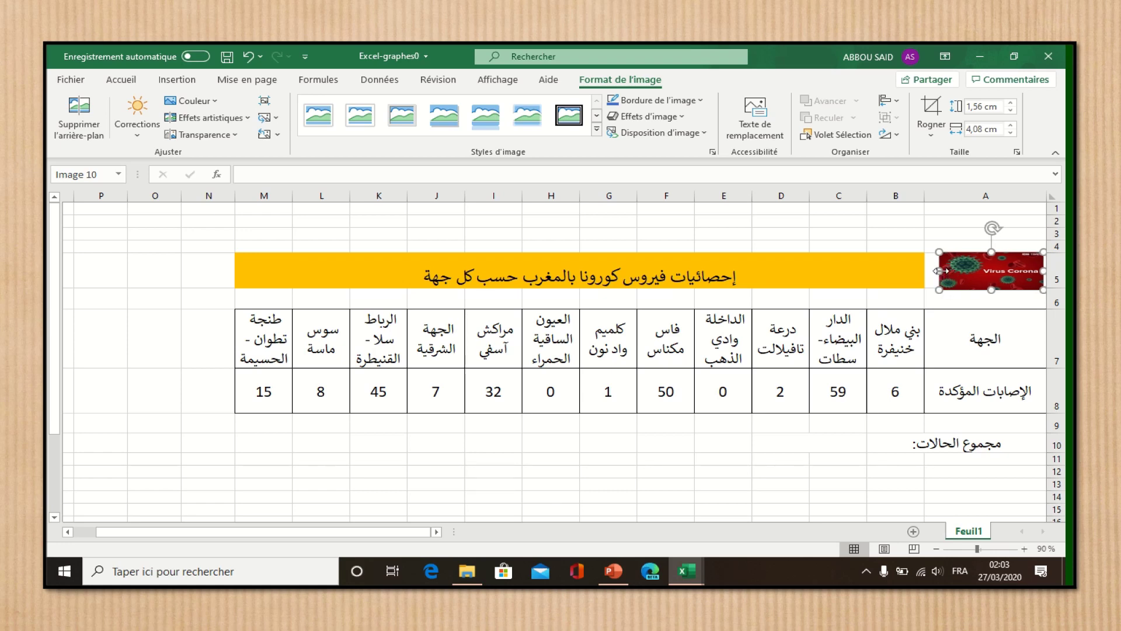
drag(940, 270, 925, 271)
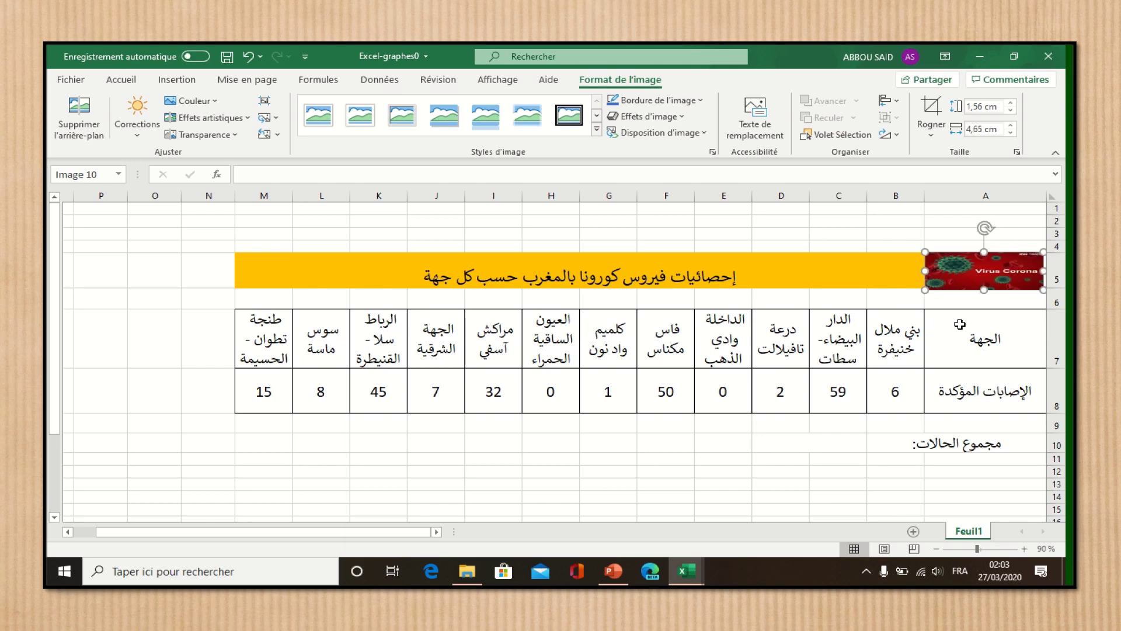
Format the row header cells A7 and A8 with a dark green fill and bold white text
drag(960, 324, 963, 381)
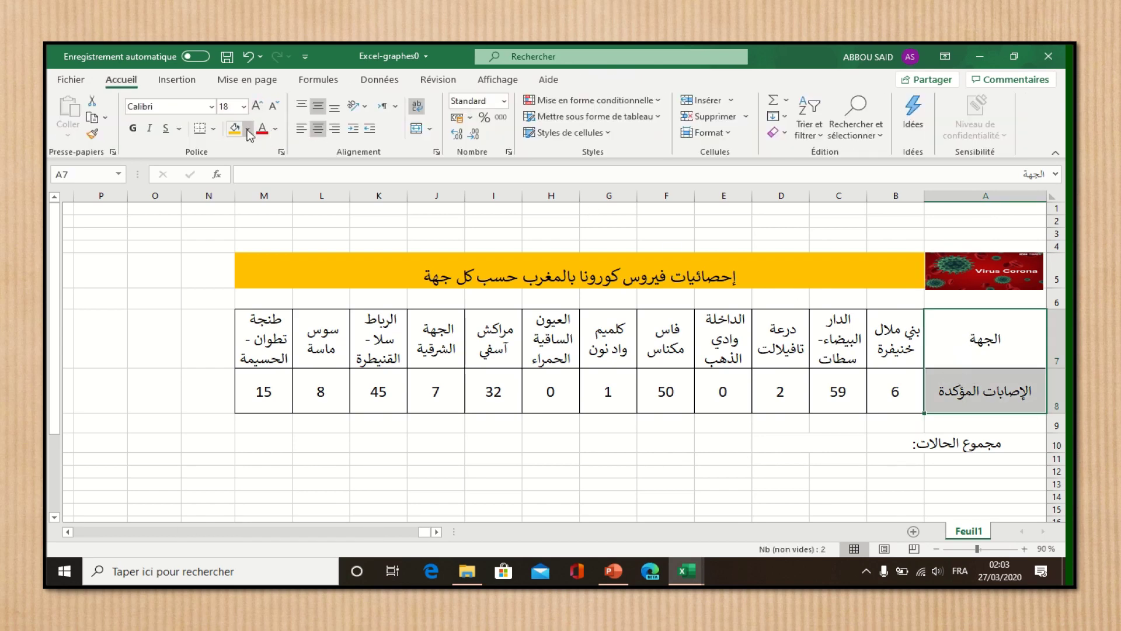
click(249, 130)
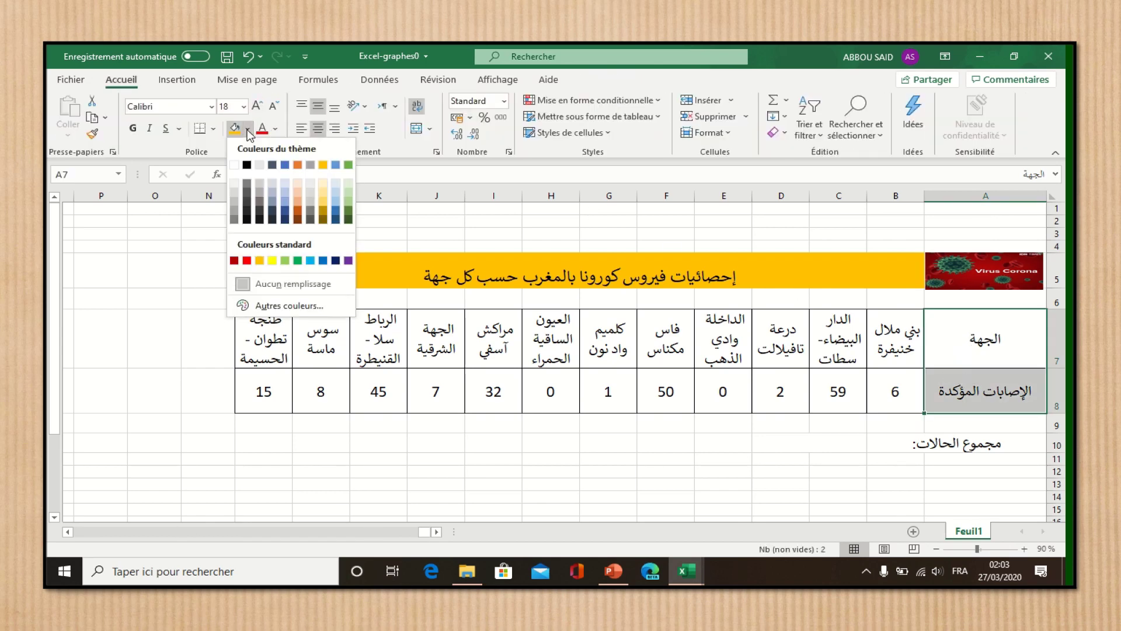
click(349, 212)
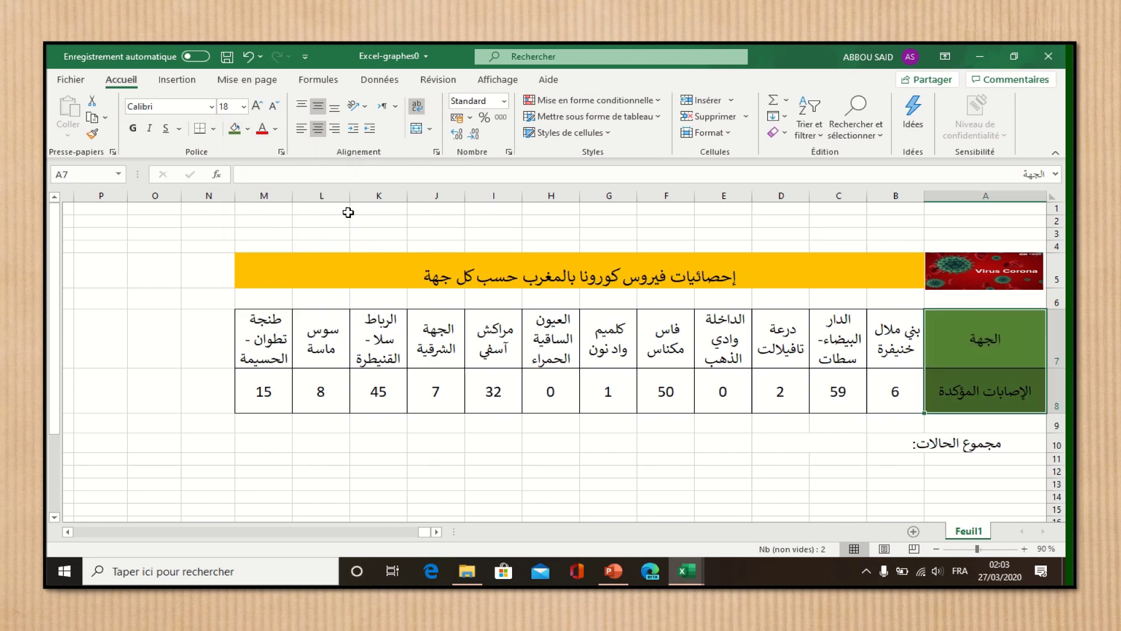
click(135, 128)
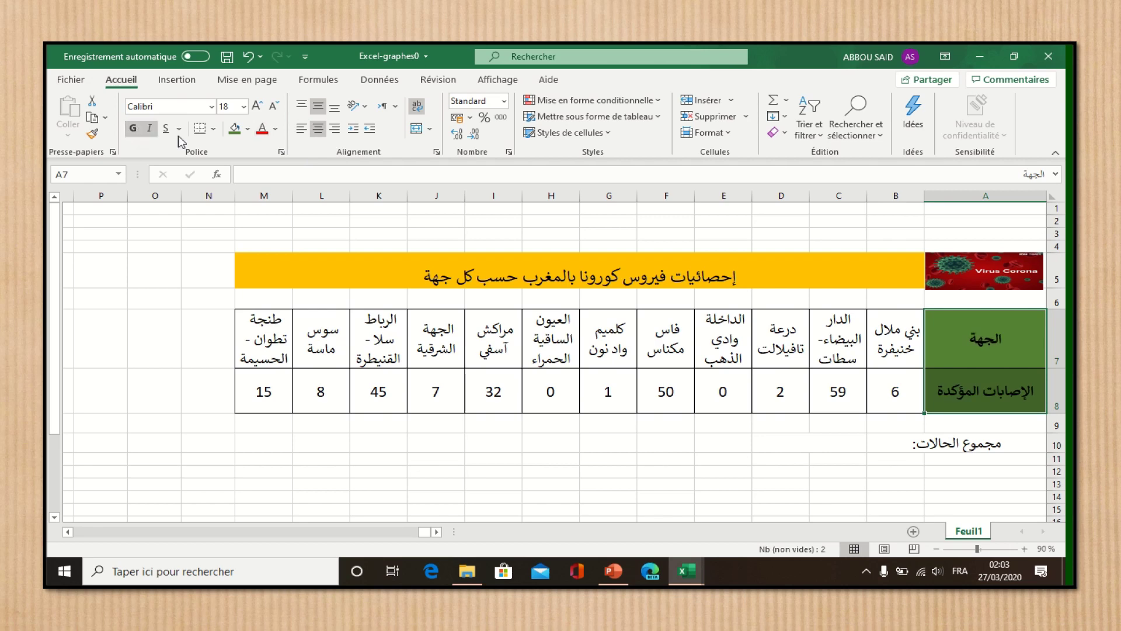
click(275, 130)
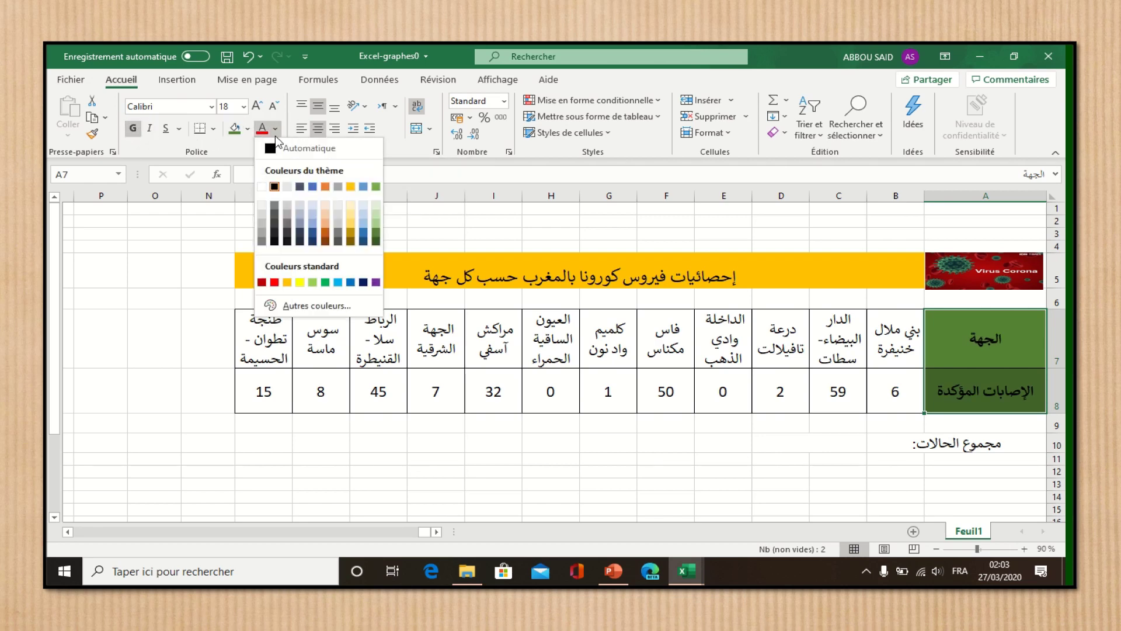
click(267, 186)
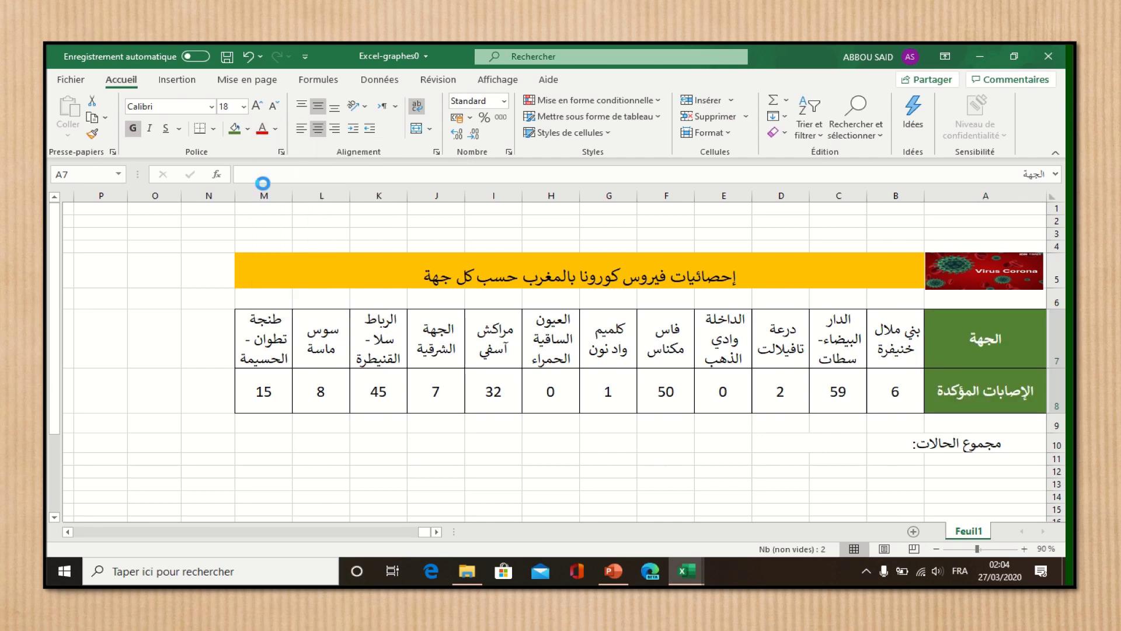
Fill the merged total label cell in A10 with standard dark red
click(957, 443)
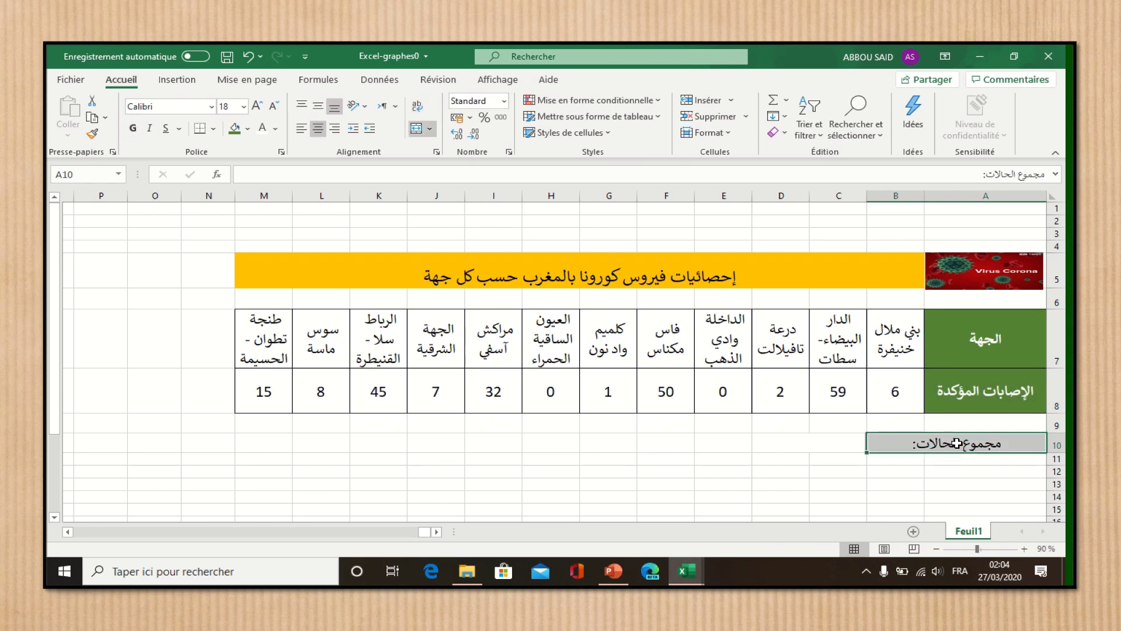
click(249, 129)
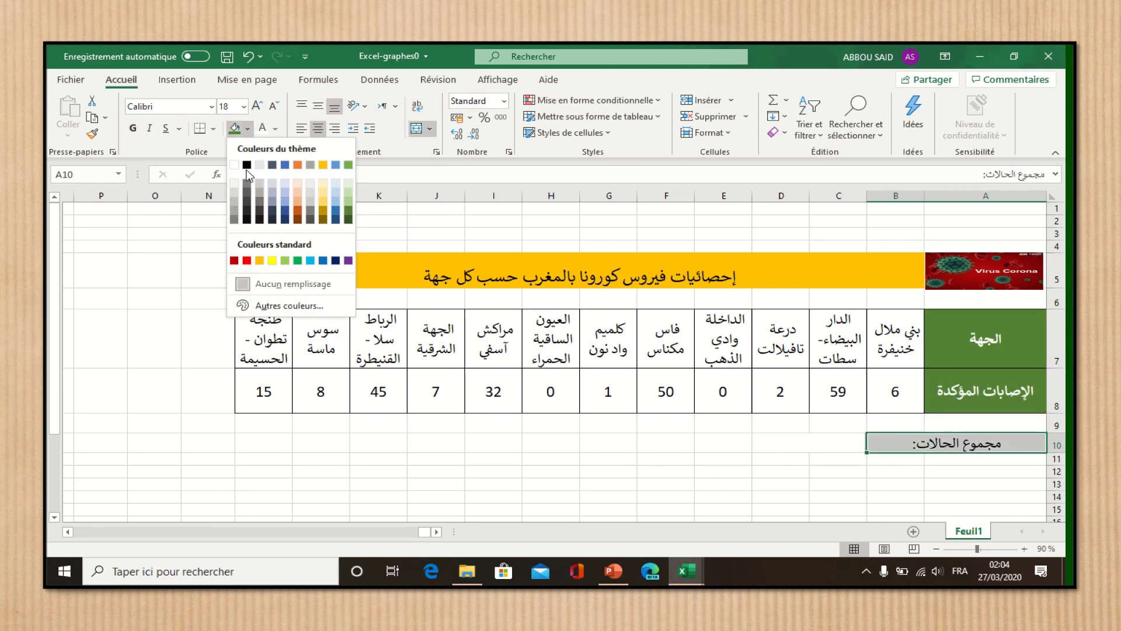
click(234, 260)
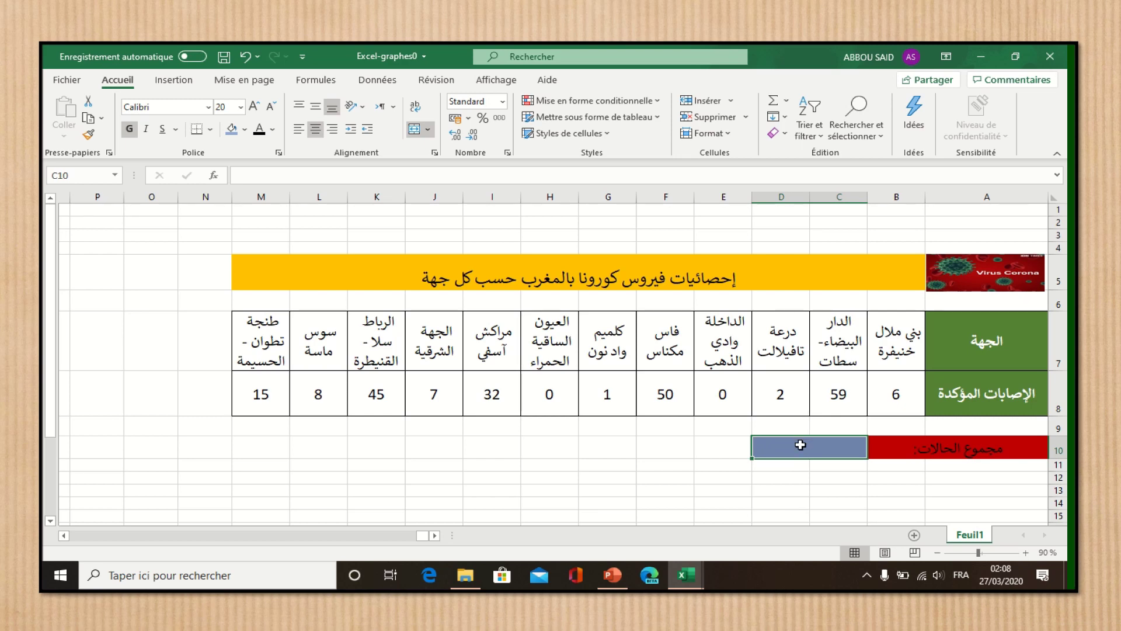
Total the confirmed cases in merged cell C10 with the formula =SOMME(B8:M8)
click(787, 104)
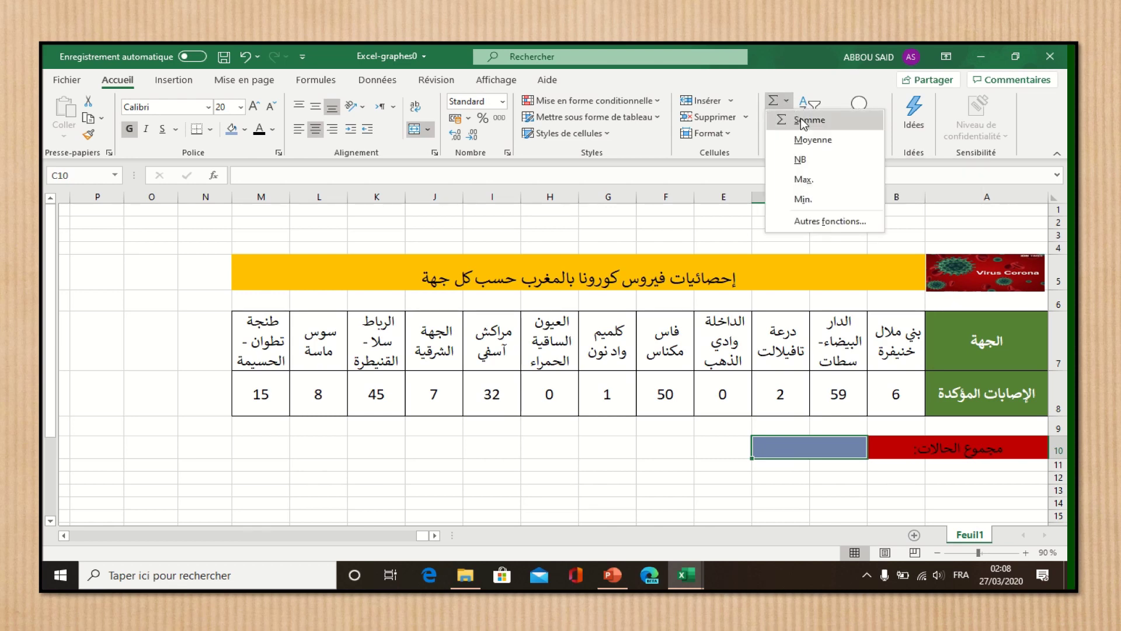
click(802, 121)
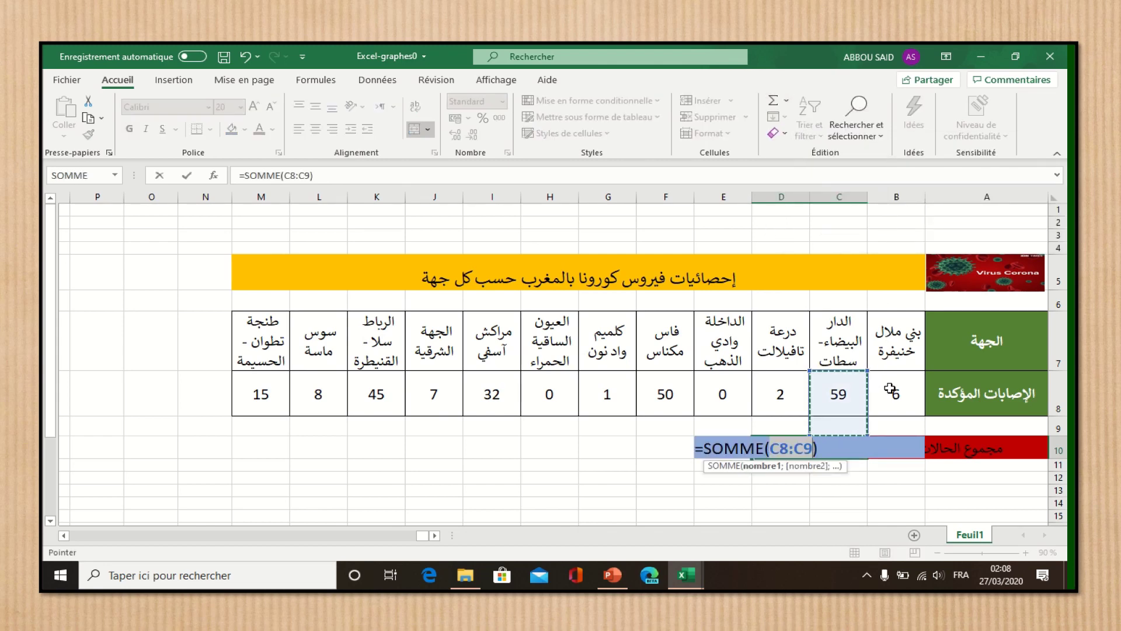
click(869, 386)
drag(870, 386, 273, 387)
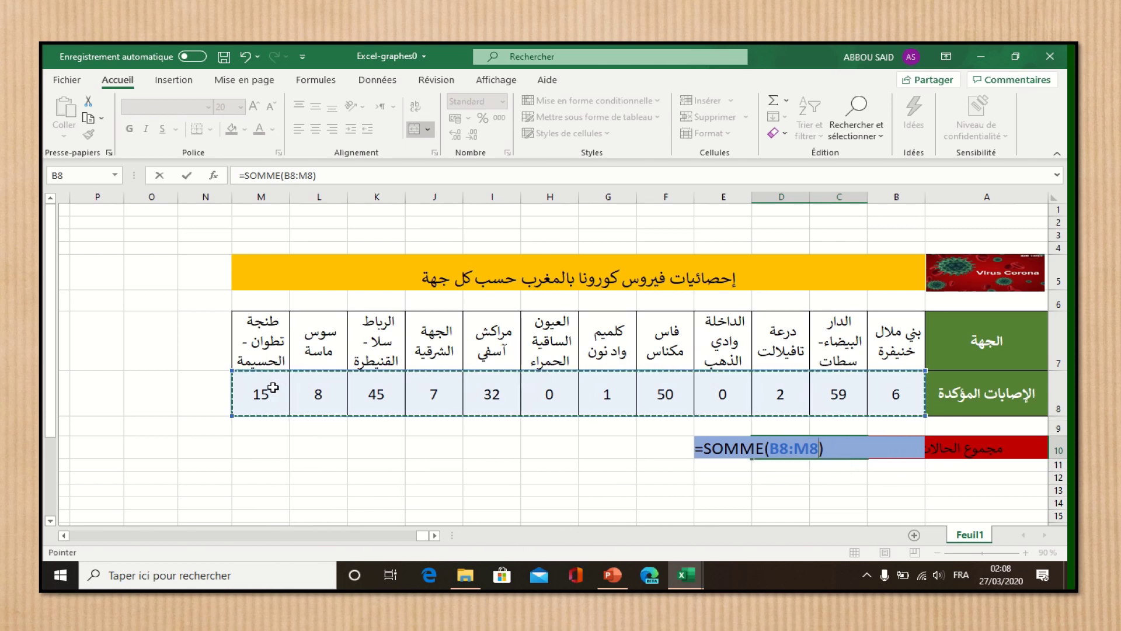
key(Return)
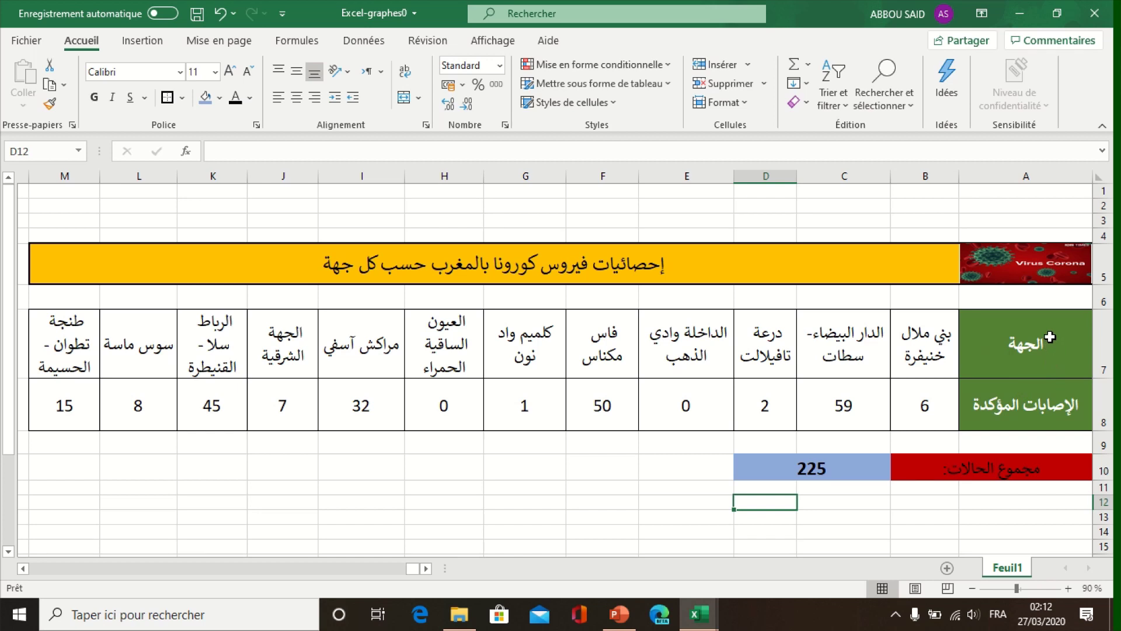
Insert a 2D clustered column chart from the table range A7:M8
drag(1050, 337, 75, 395)
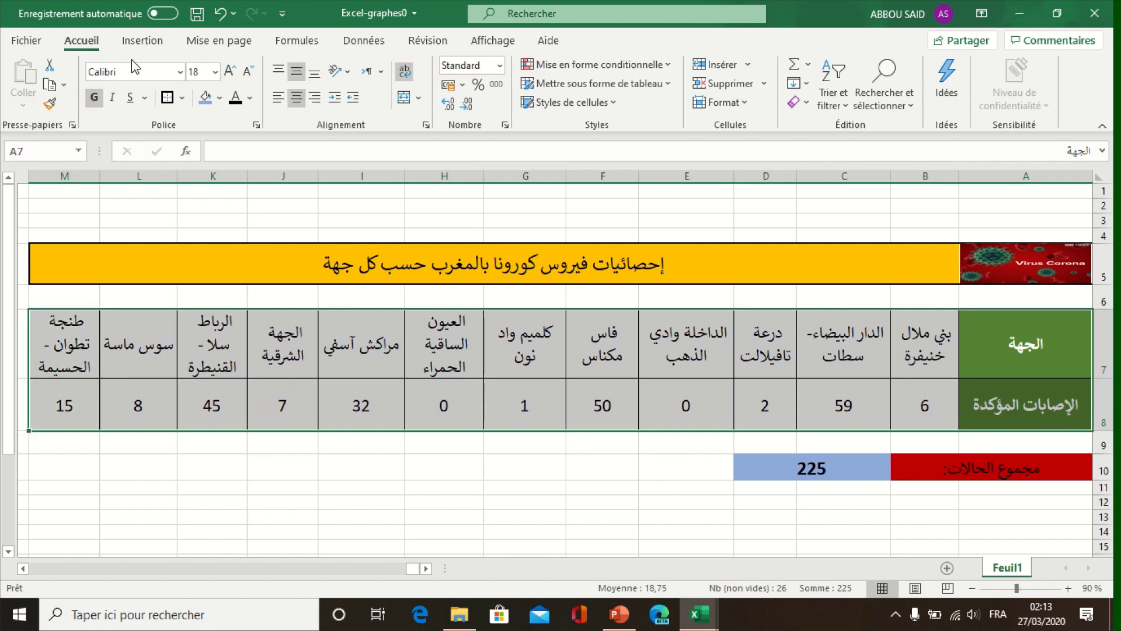
click(141, 42)
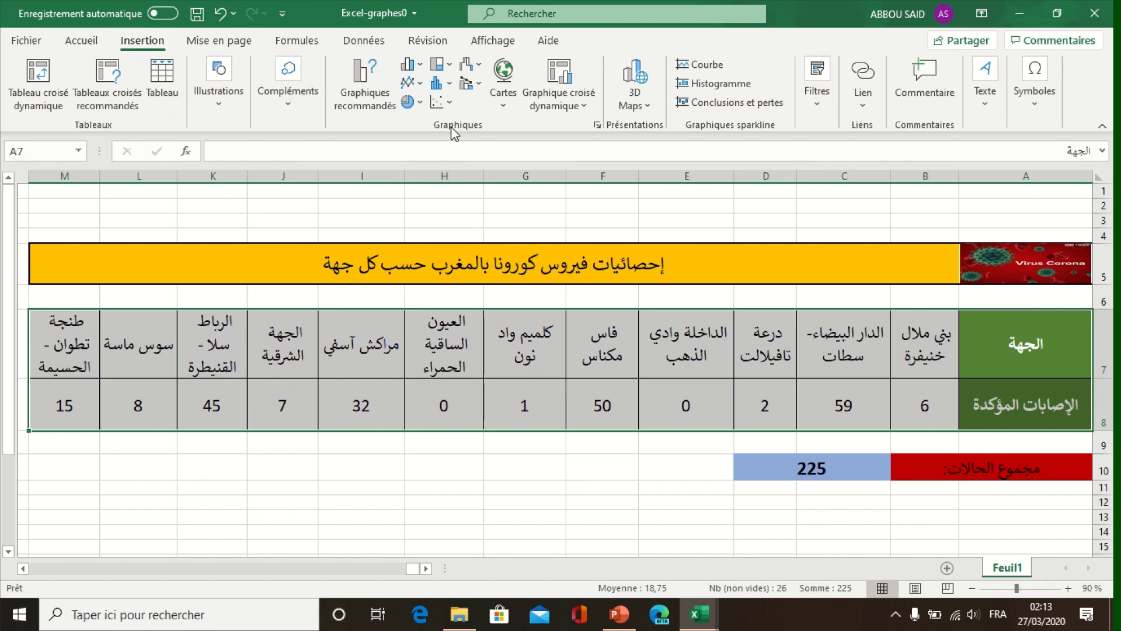
click(424, 69)
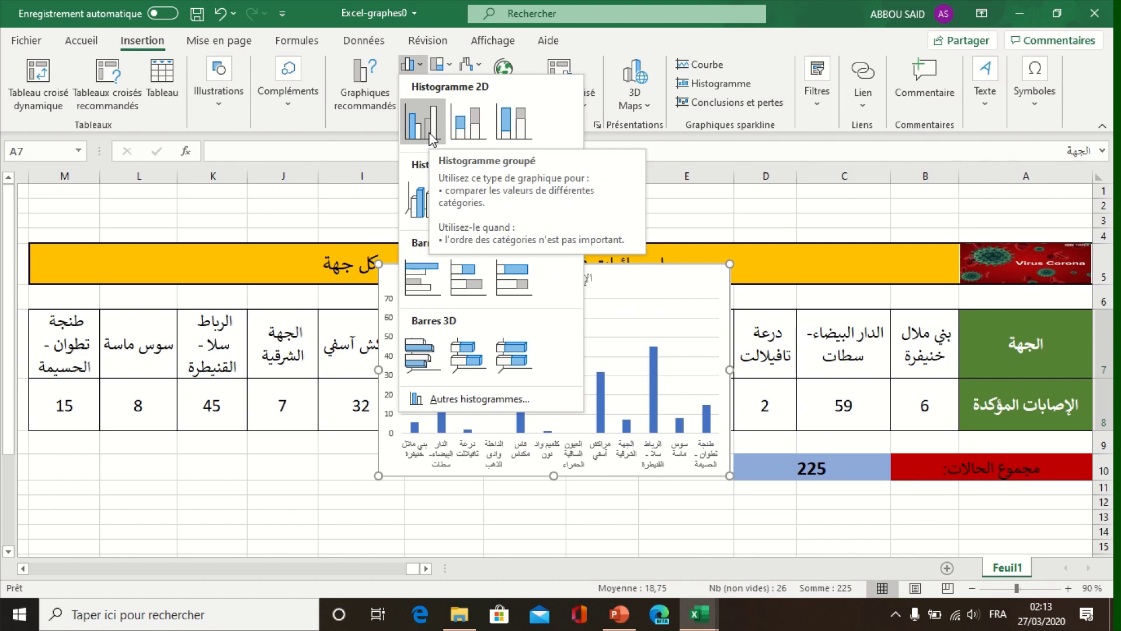
click(431, 138)
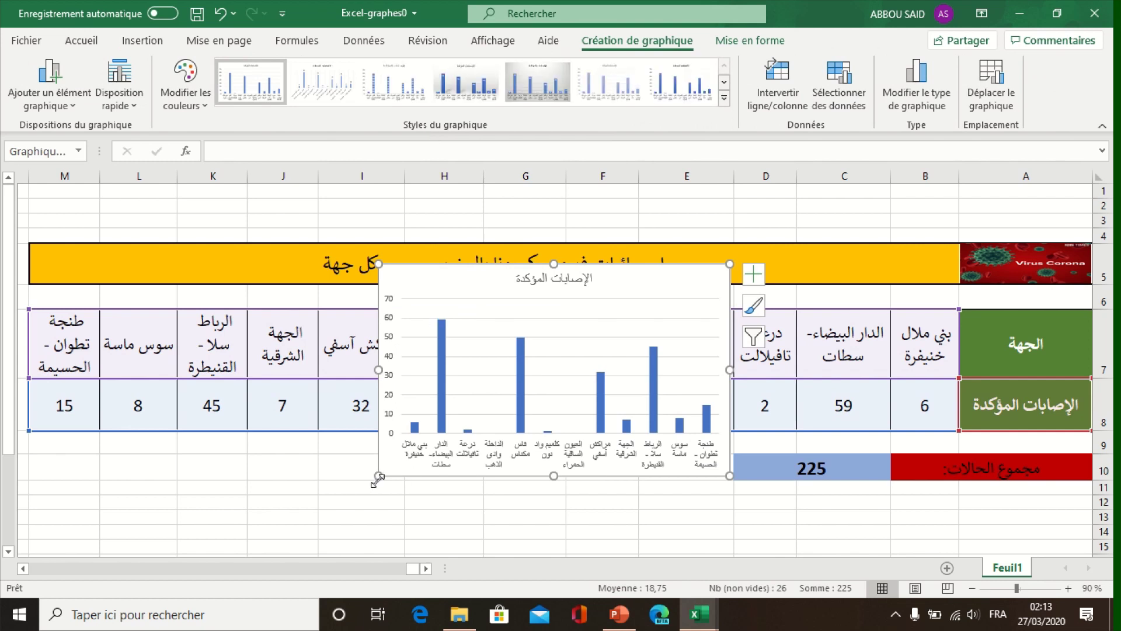
Move the column chart below the table and enlarge it to span about columns B to J and rows 15 to 35
drag(377, 475, 289, 518)
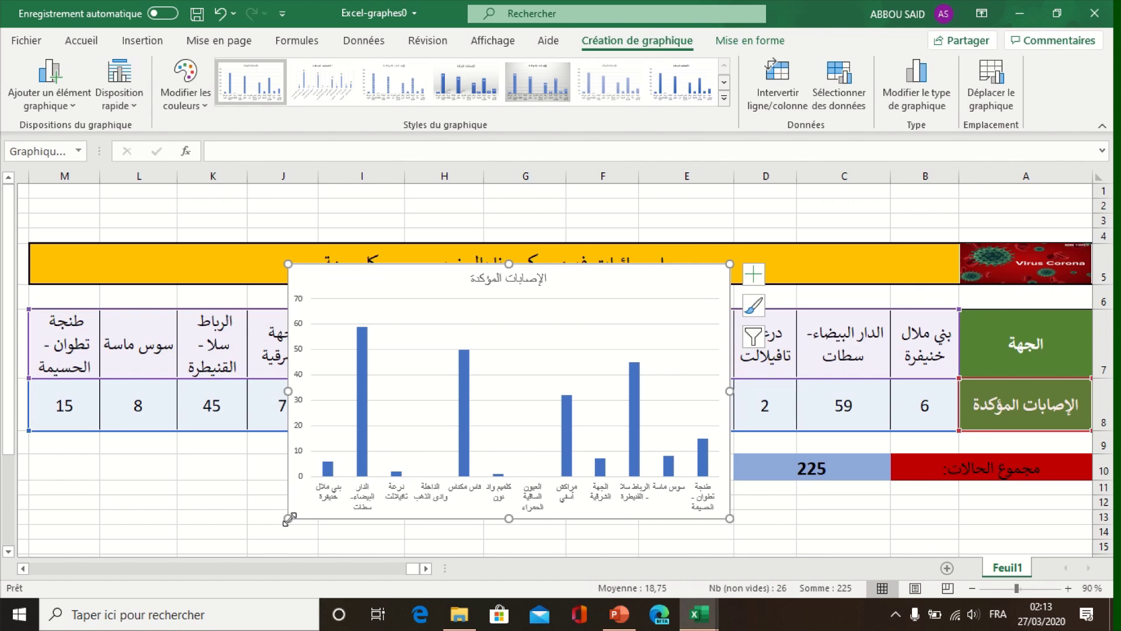
key(Down)
key(Down)
key(Down)
key(Down)
key(Down)
key(Down)
key(Down)
key(Down)
key(Down)
key(Down)
key(Down)
key(Down)
key(Down)
key(Down)
key(Down)
key(Down)
key(Down)
key(Down)
key(Down)
key(Down)
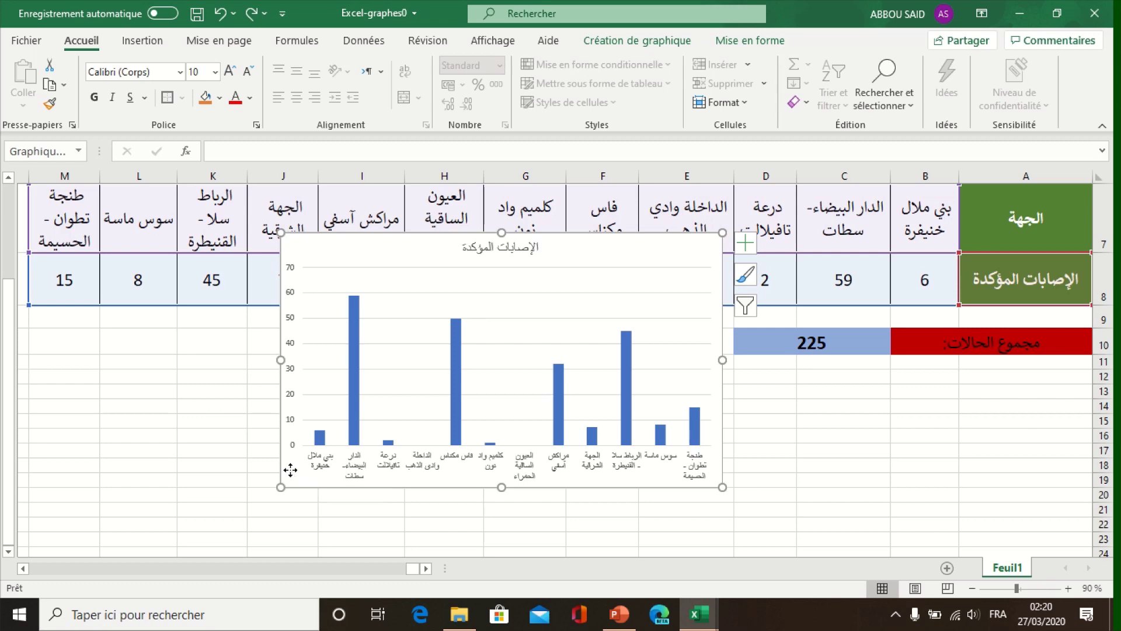
mouse_move(290, 472)
mouse_down()
mouse_move(276, 551)
mouse_move(276, 468)
mouse_up()
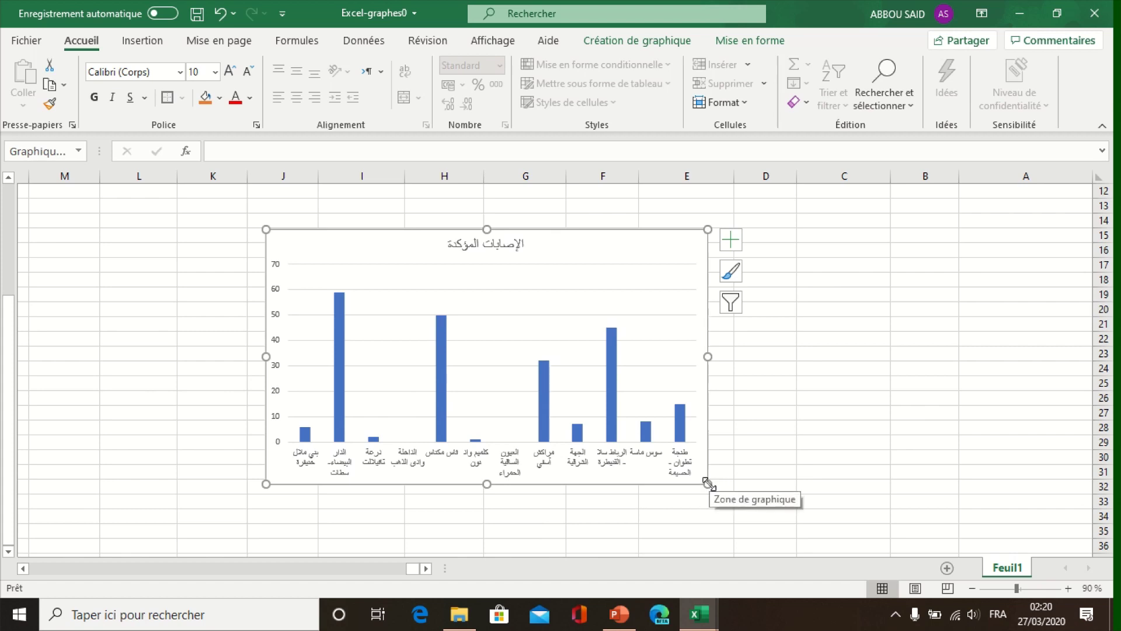
drag(709, 482, 940, 537)
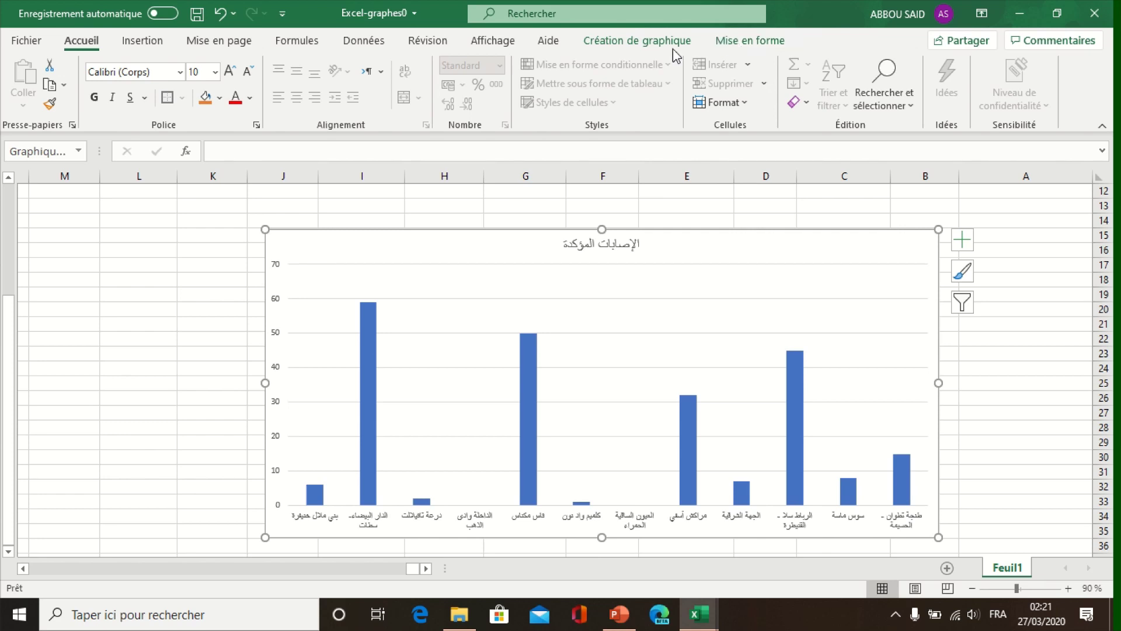
Apply the dark grey gradient chart style and recolor the columns with the colorful palette that starts with orange
click(636, 42)
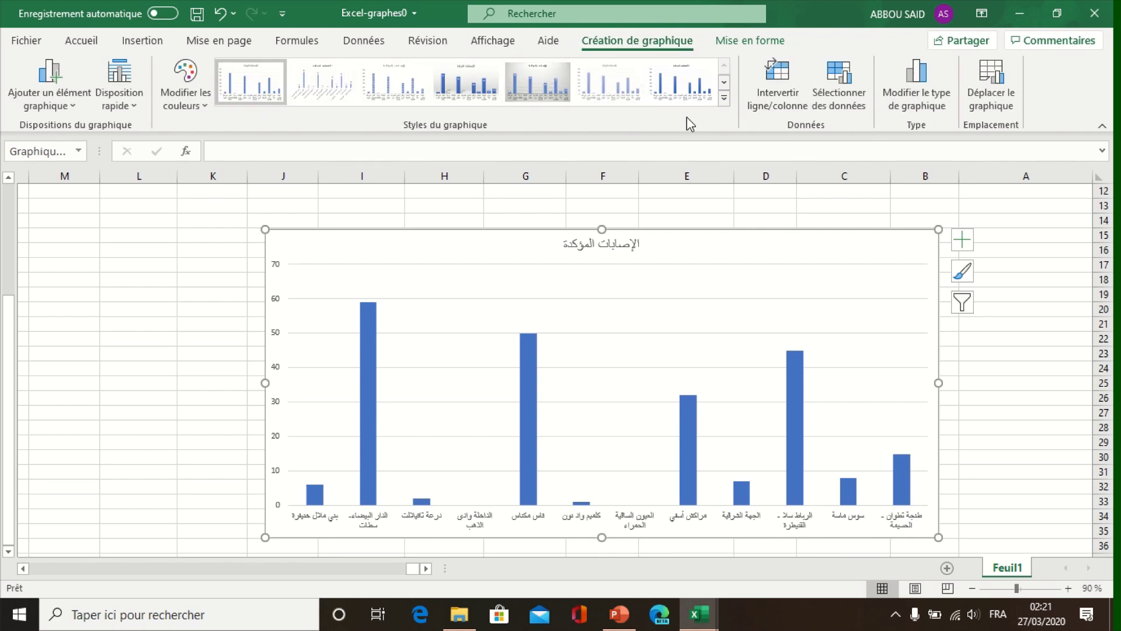
click(725, 101)
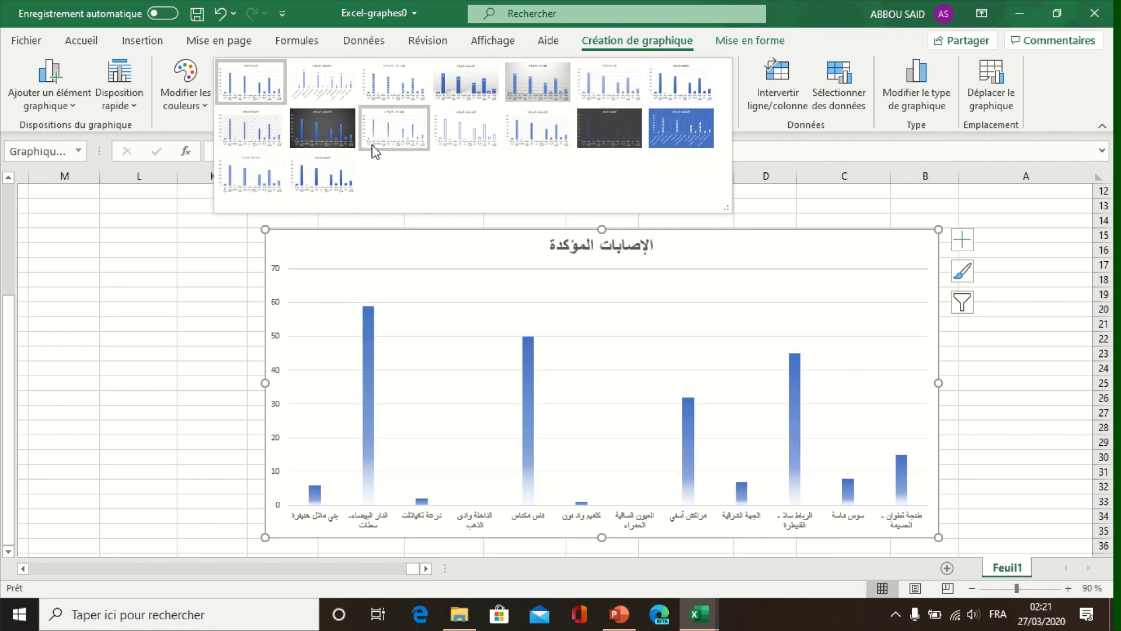
click(324, 133)
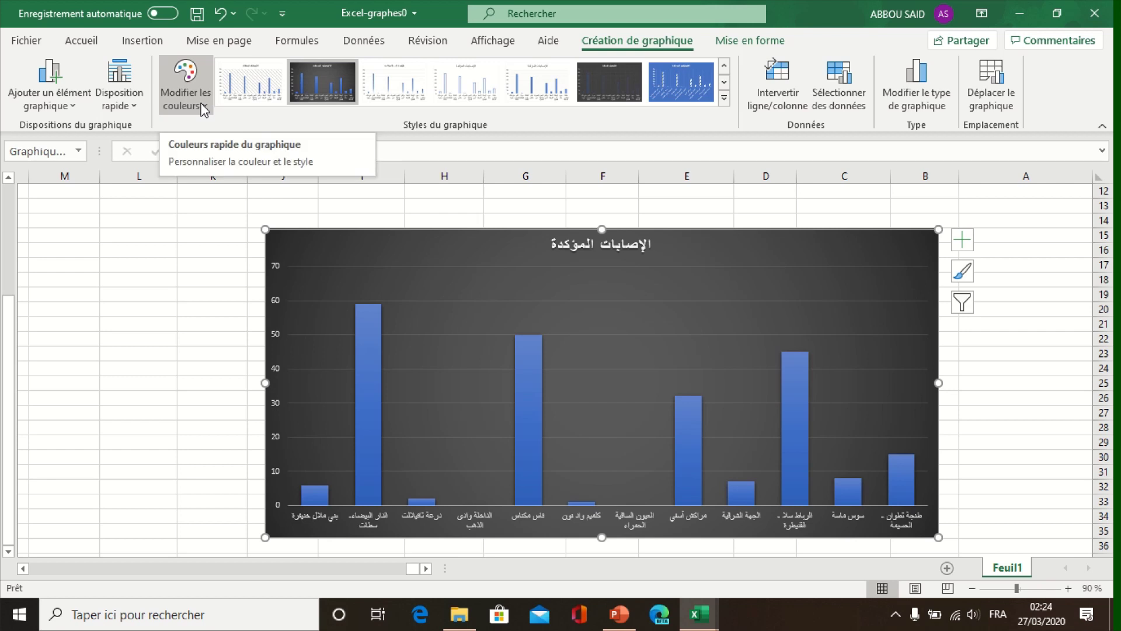
click(204, 109)
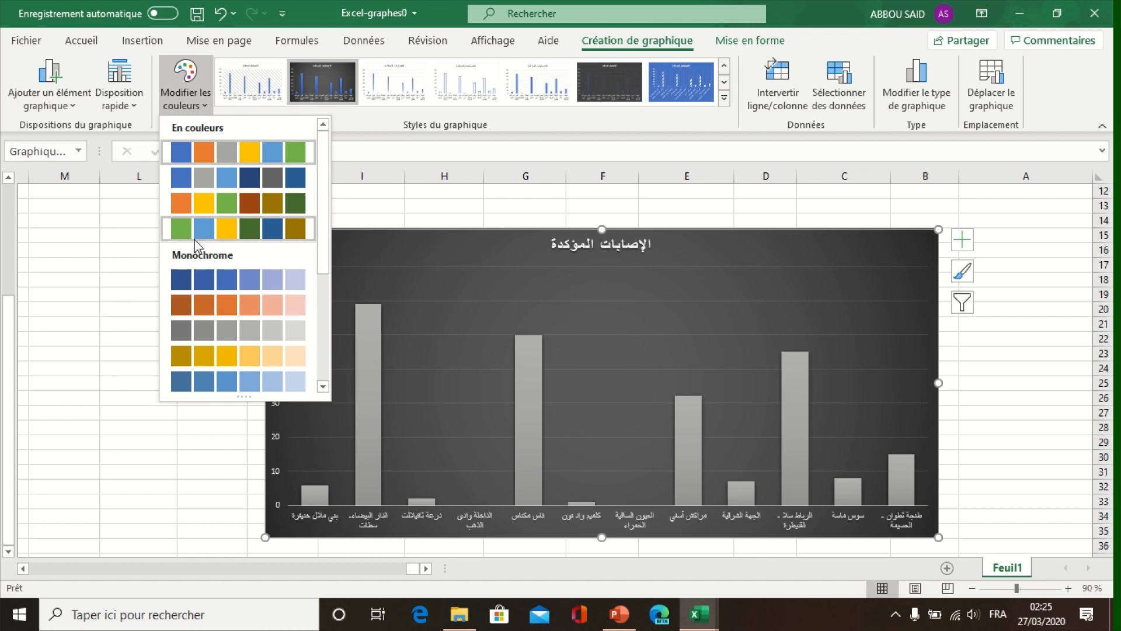
click(183, 205)
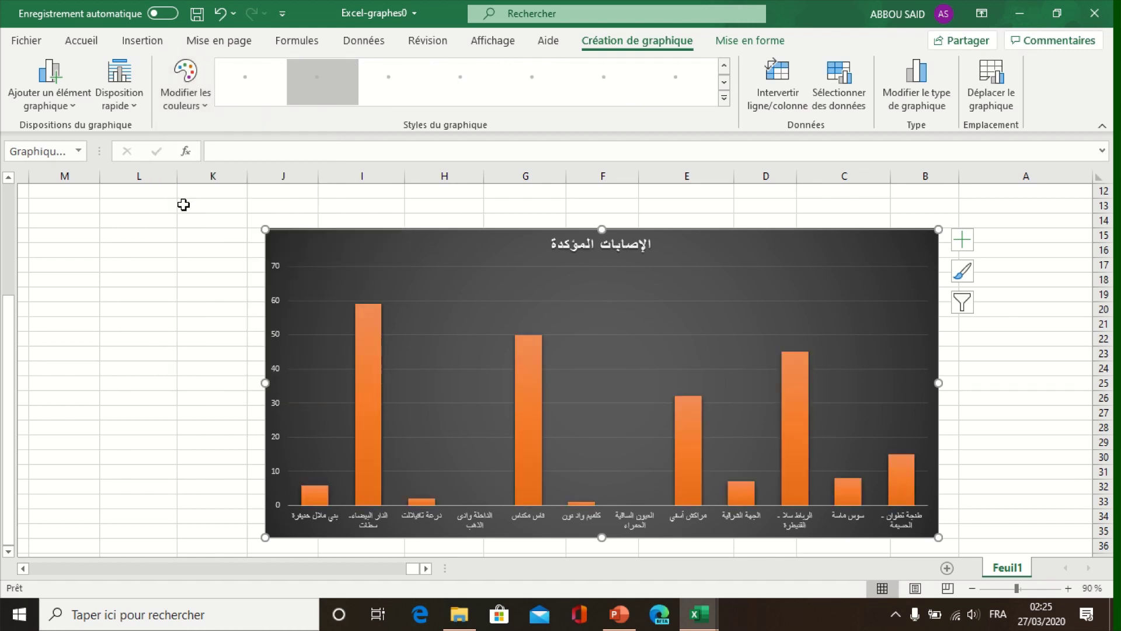
Apply the soft gold-filled WordArt style to the horizontal axis labels and widen the chart to reach about the middle of column L
click(314, 517)
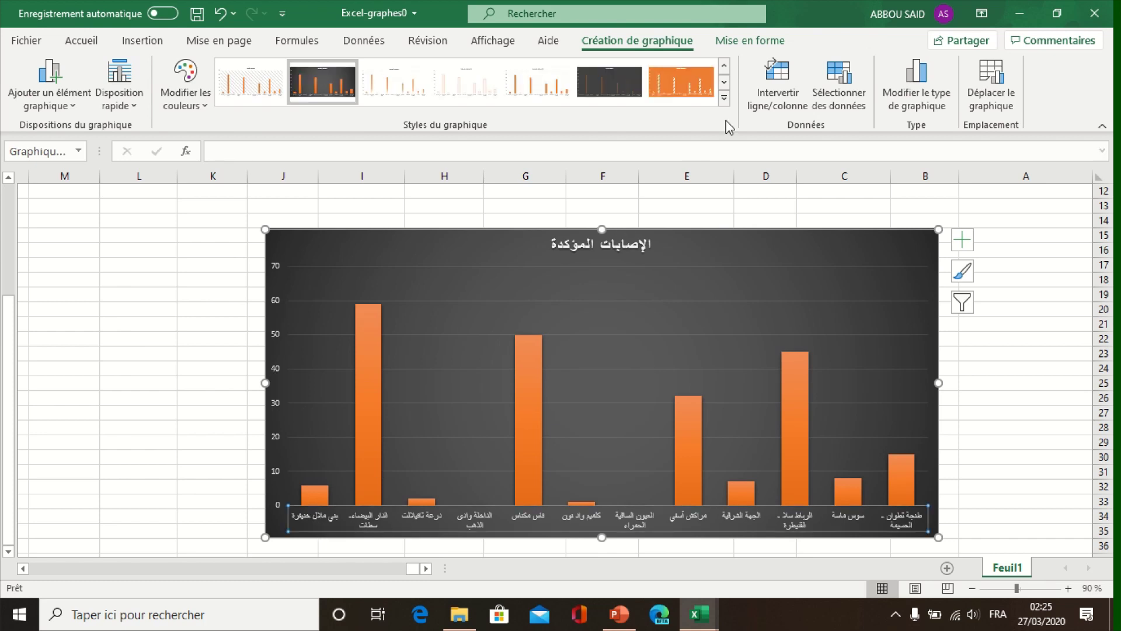
click(754, 44)
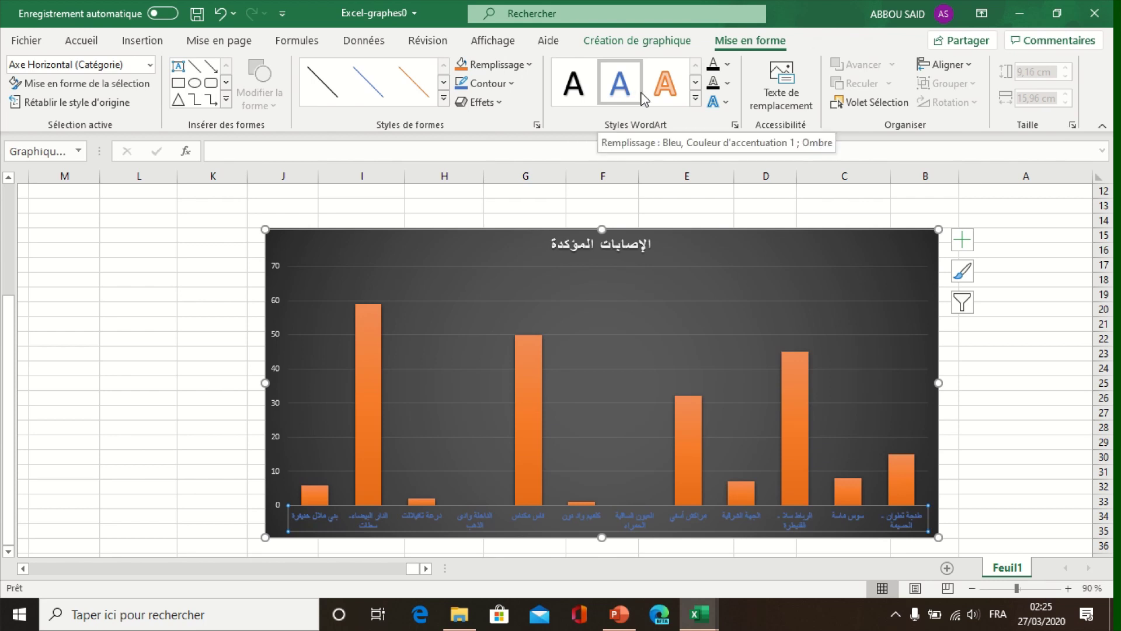
click(696, 100)
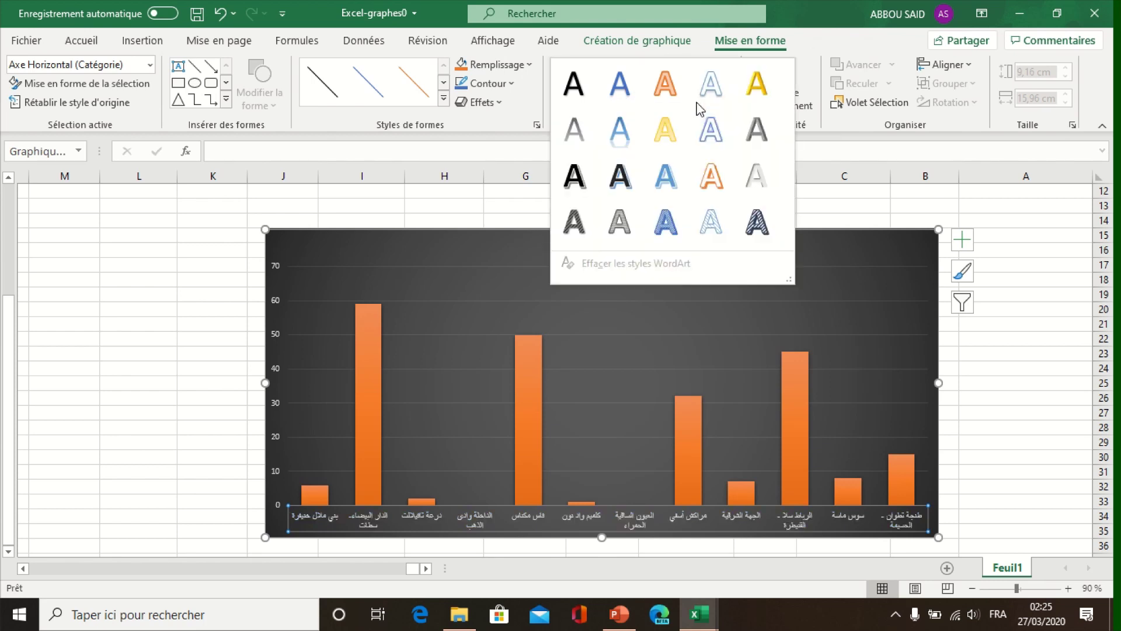
click(665, 145)
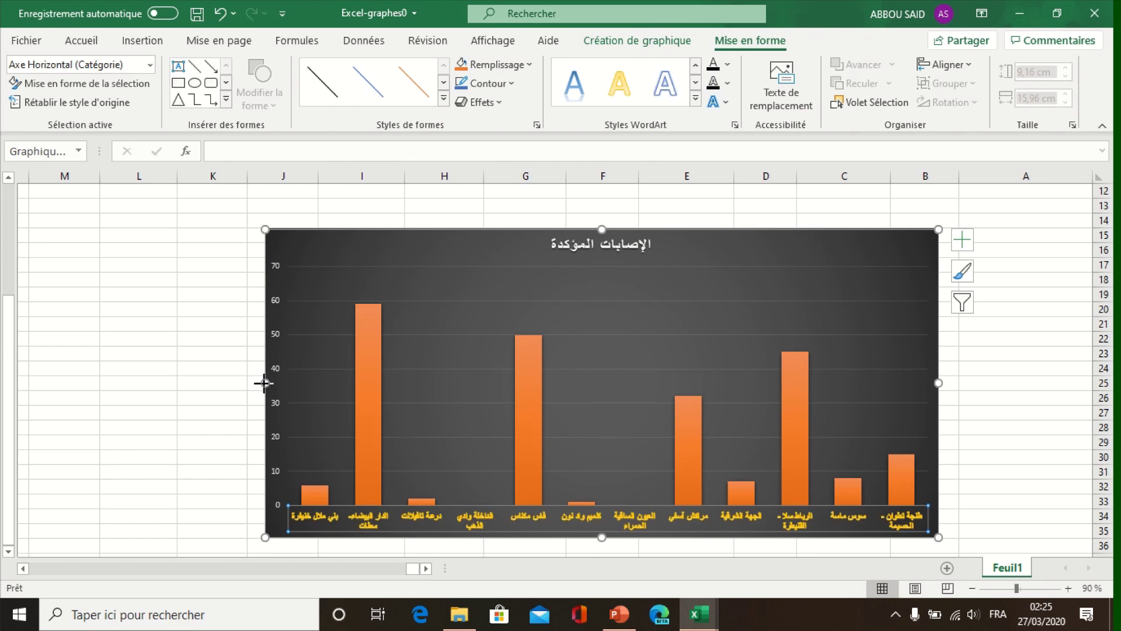
drag(264, 383, 142, 382)
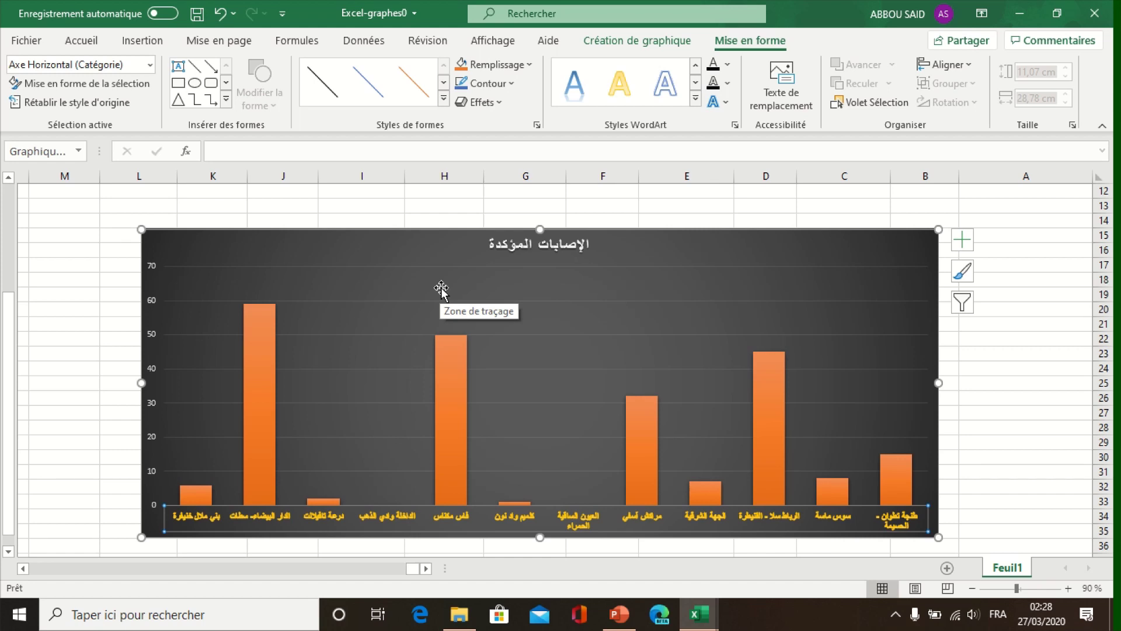
Change the chart type from clustered column to a standard 2D pie (Secteurs) and close the chart formatting pane
double_click(533, 288)
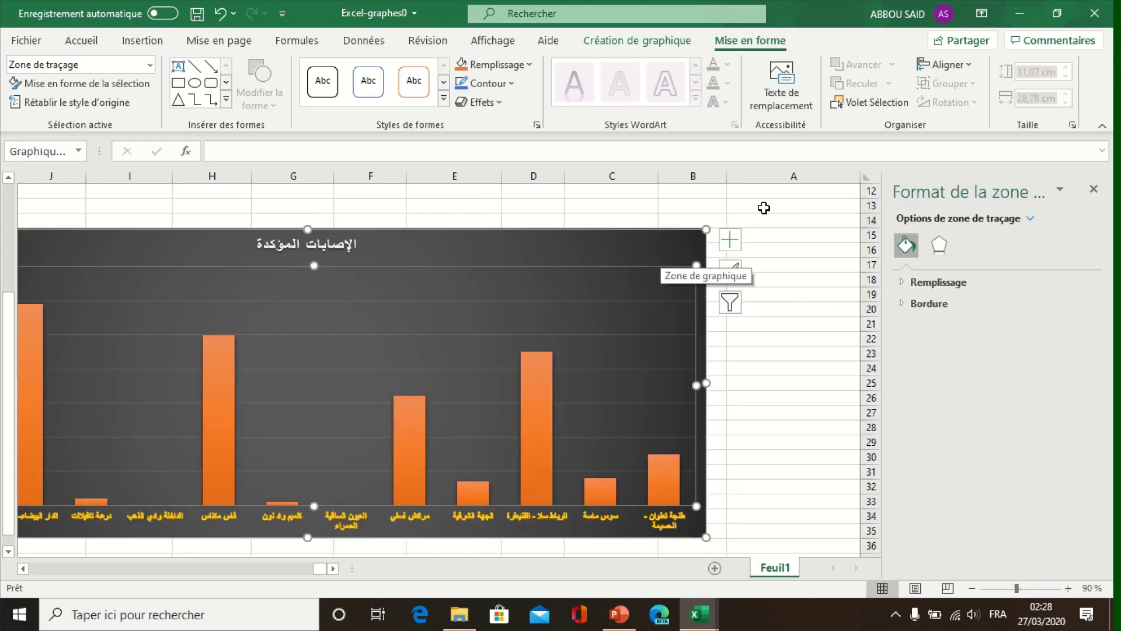
click(640, 251)
double_click(639, 249)
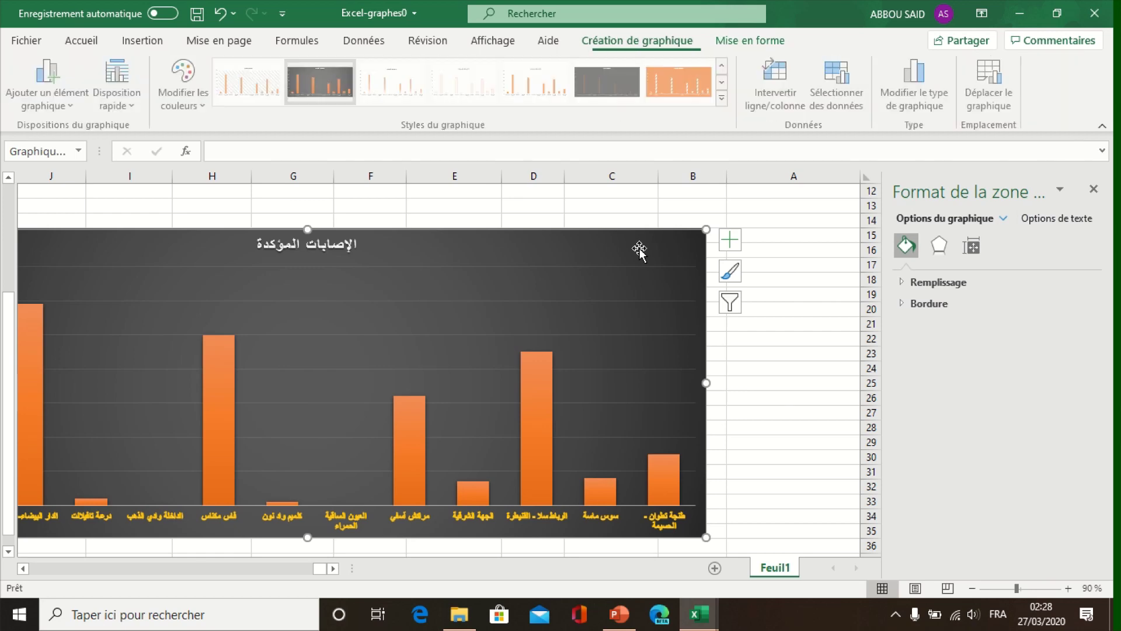
click(914, 109)
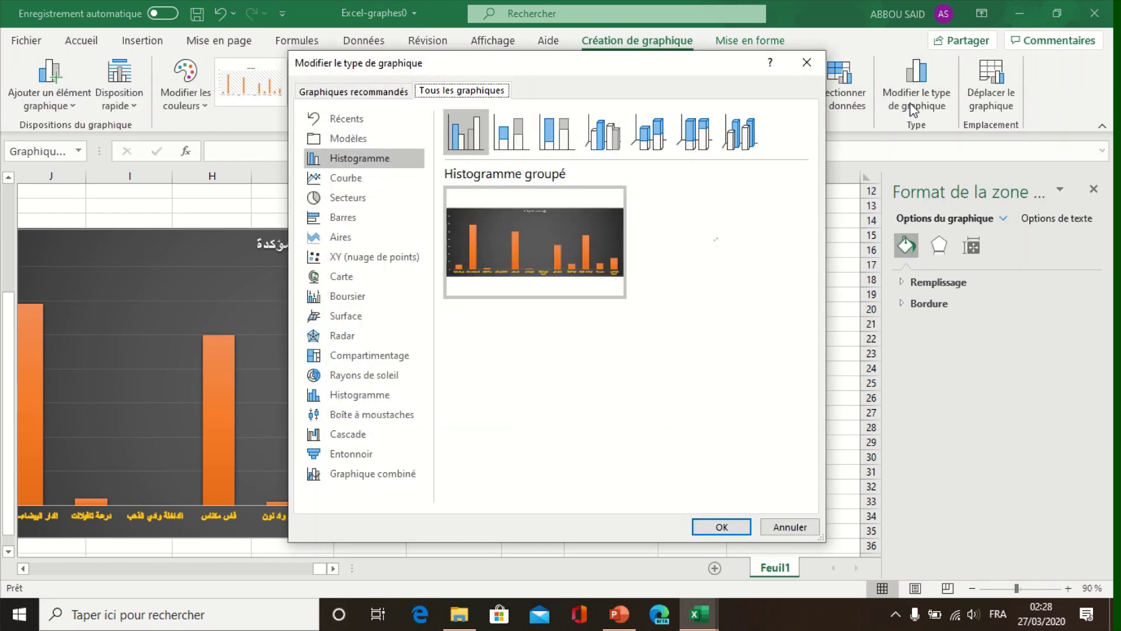
click(346, 202)
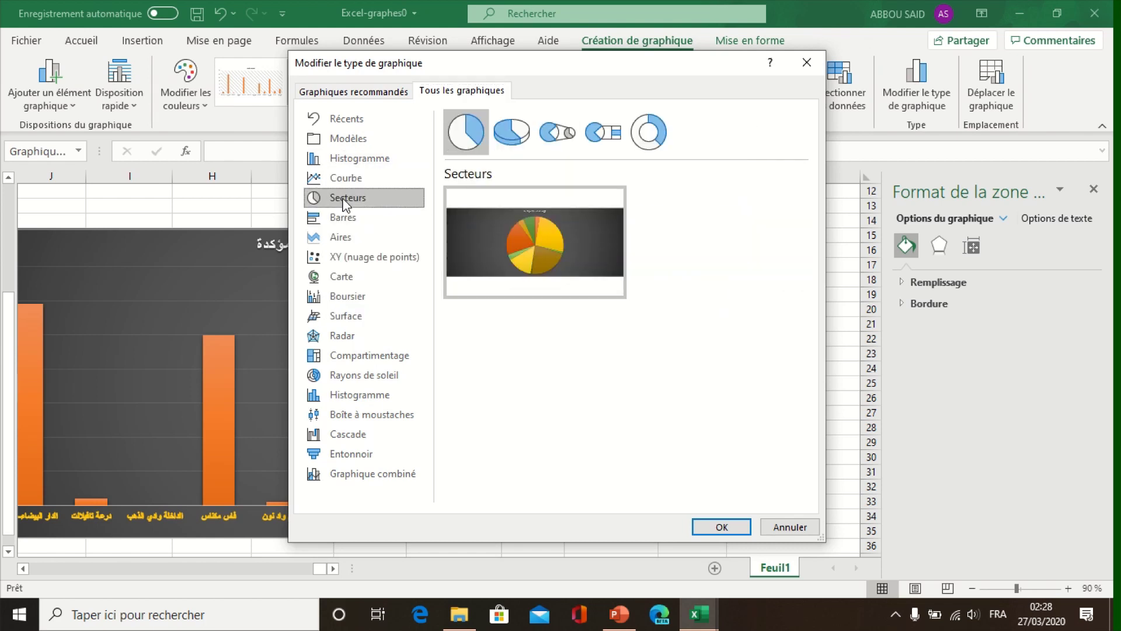
mouse_move(474, 246)
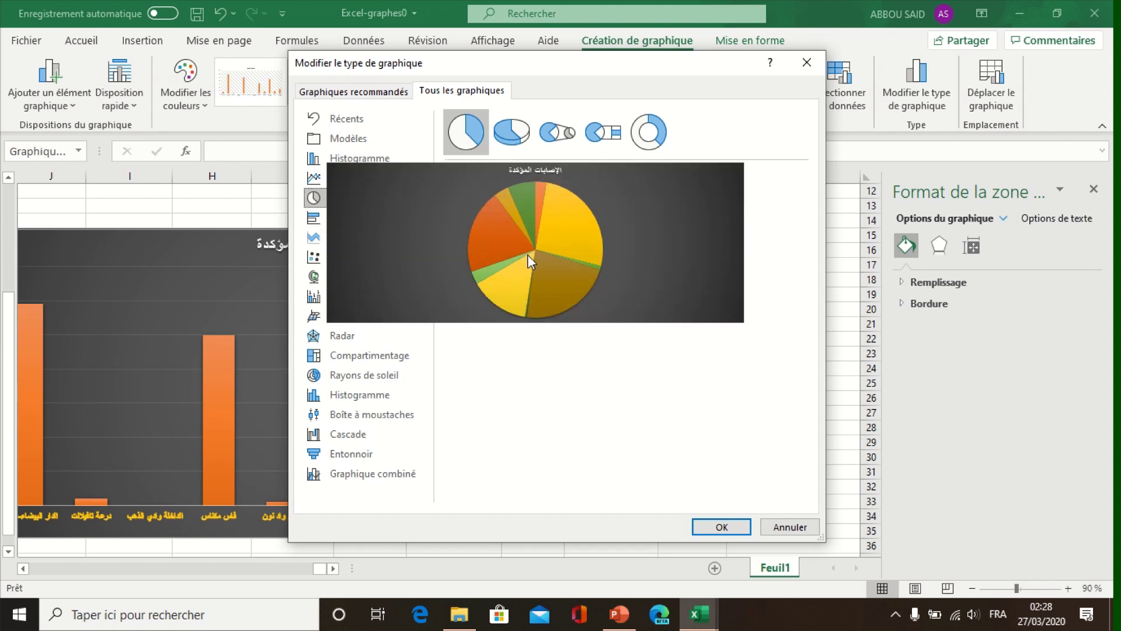
click(723, 528)
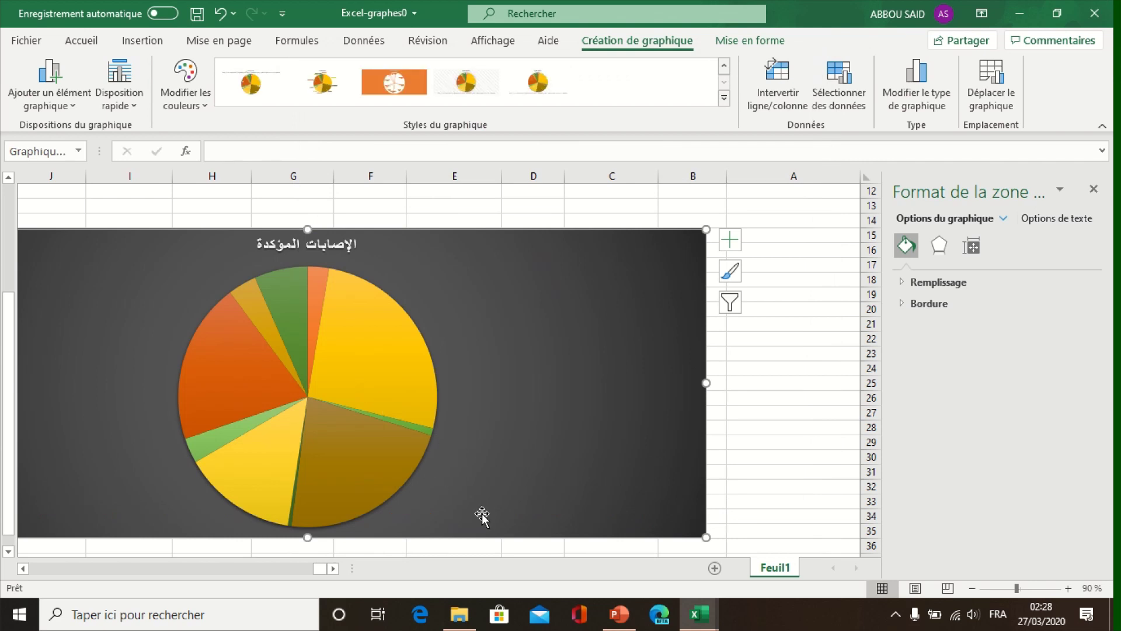
click(1094, 189)
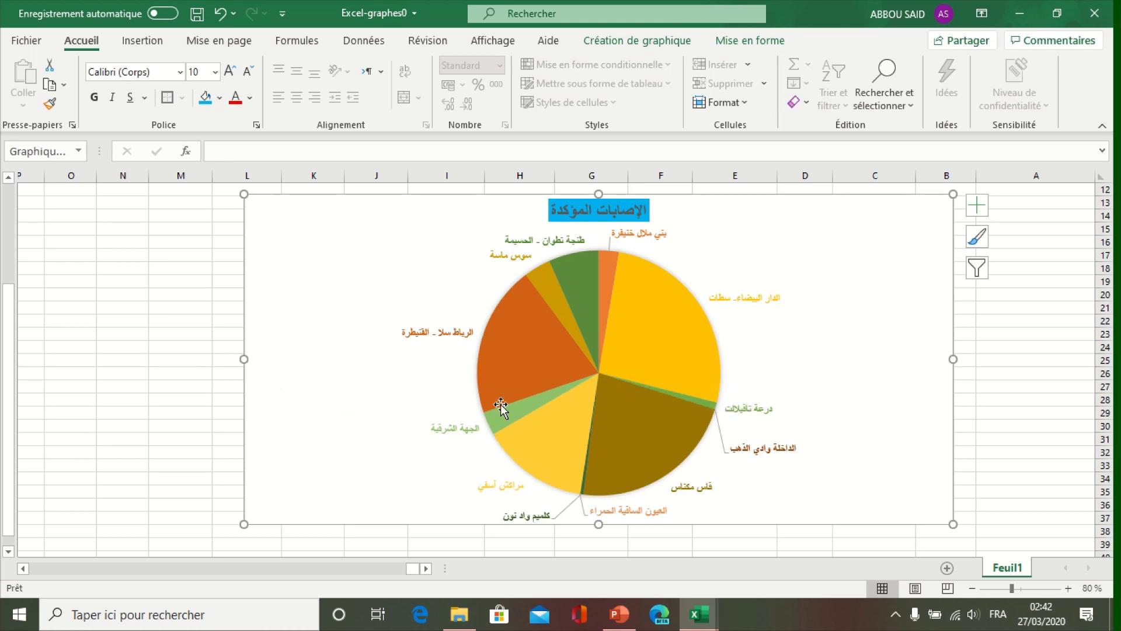
Move the pie chart to a new chart sheet named "secteurs"
double_click(298, 361)
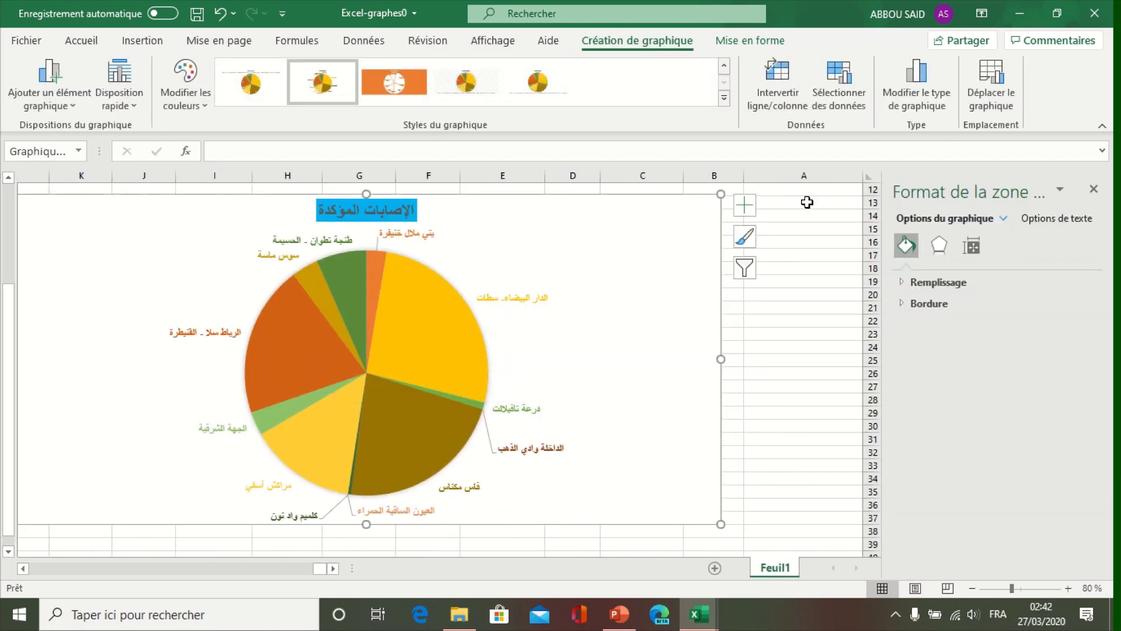
click(1000, 106)
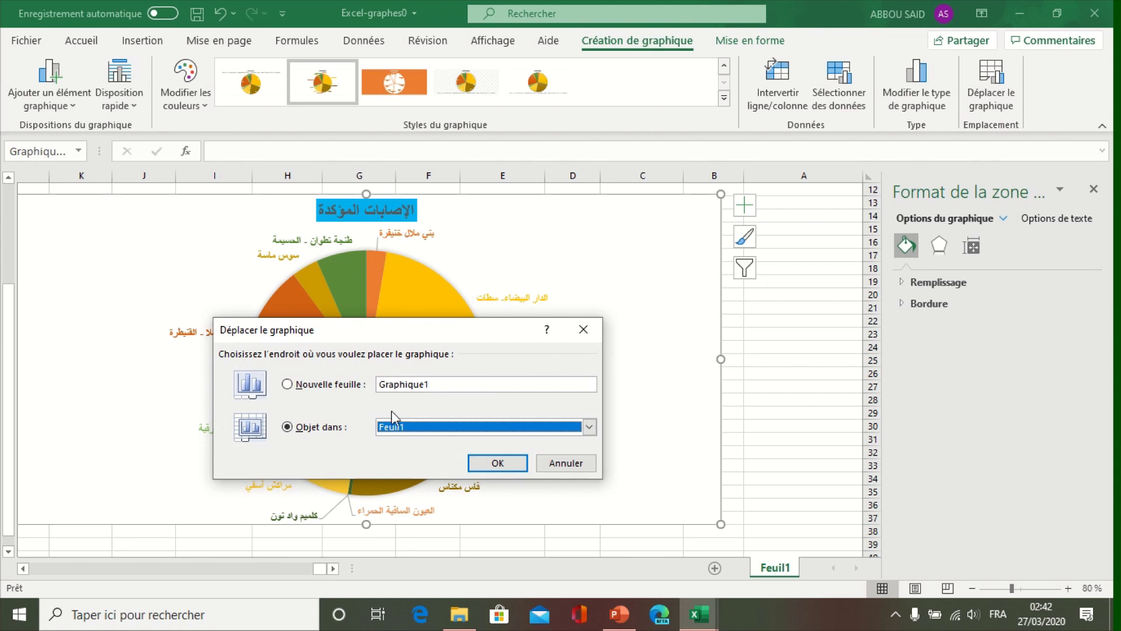
click(319, 387)
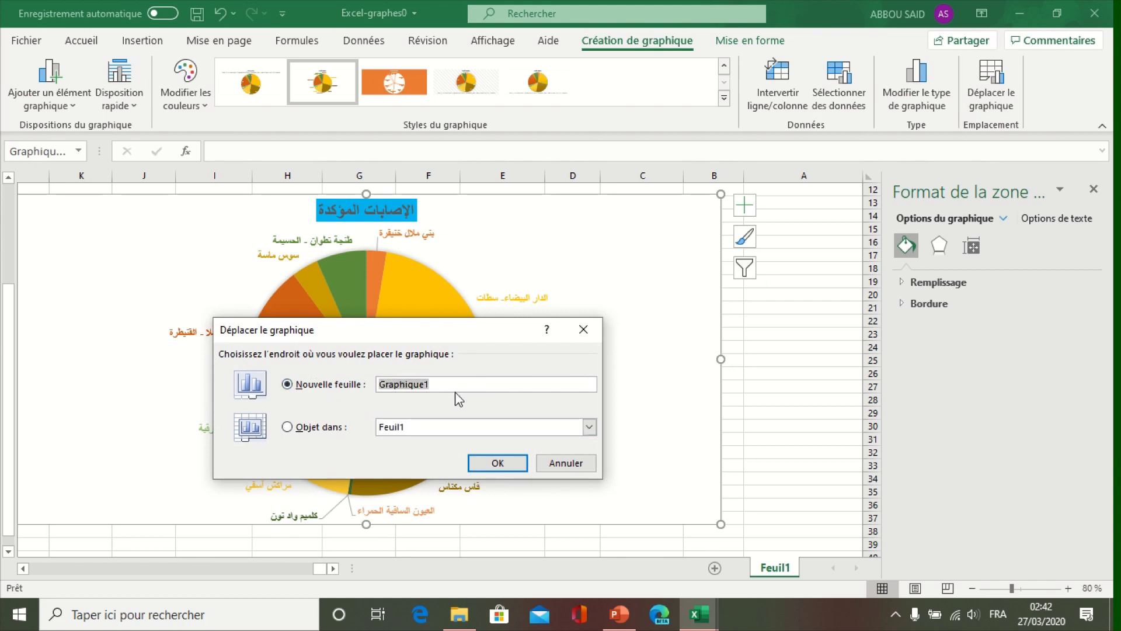
text(secteurs)
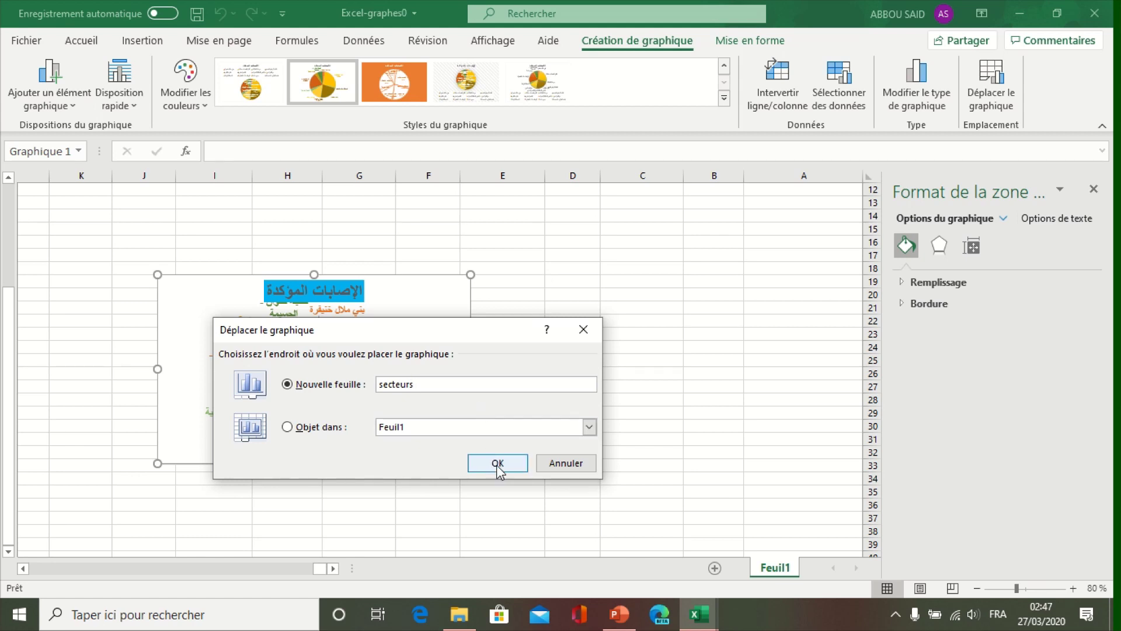
click(498, 465)
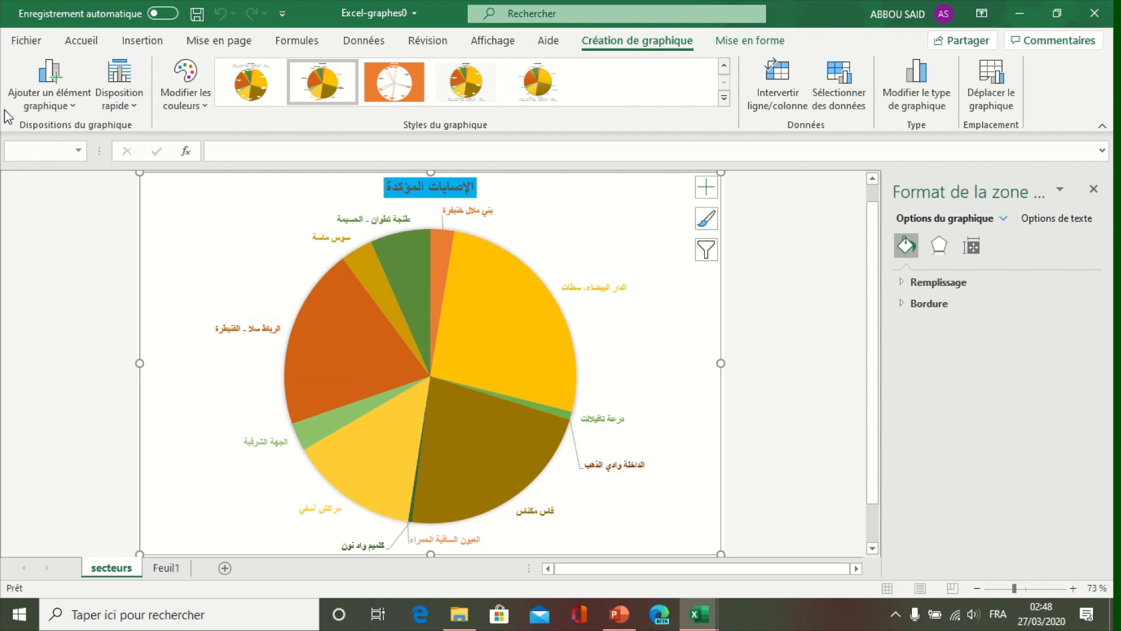
Preview the secteurs chart sheet for printing and set it to print only the active sheets
click(26, 39)
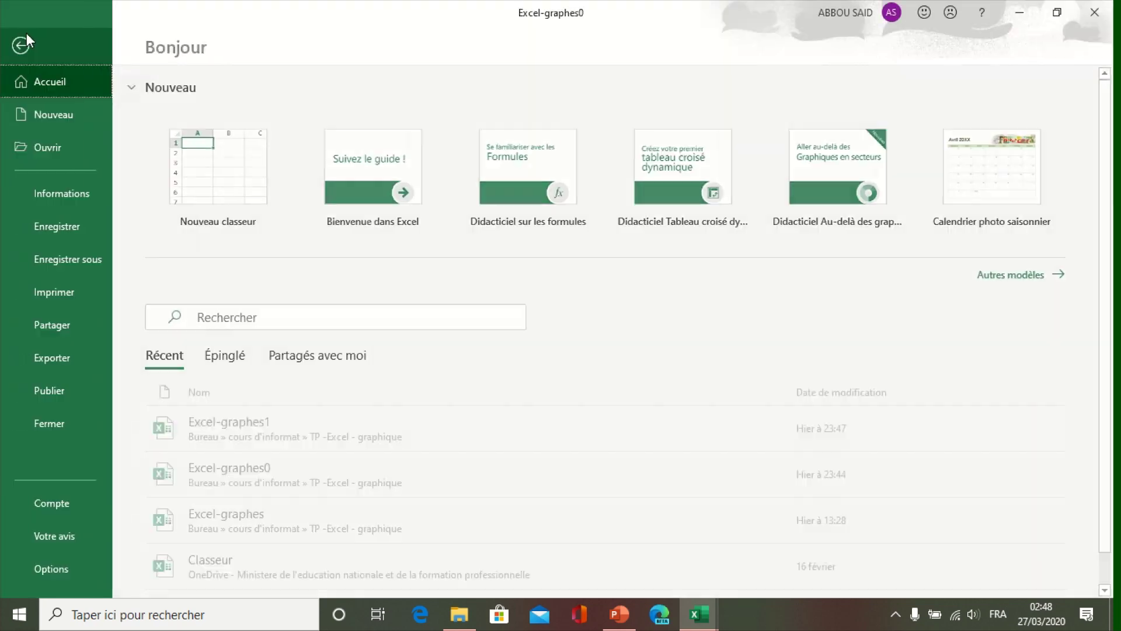
click(63, 292)
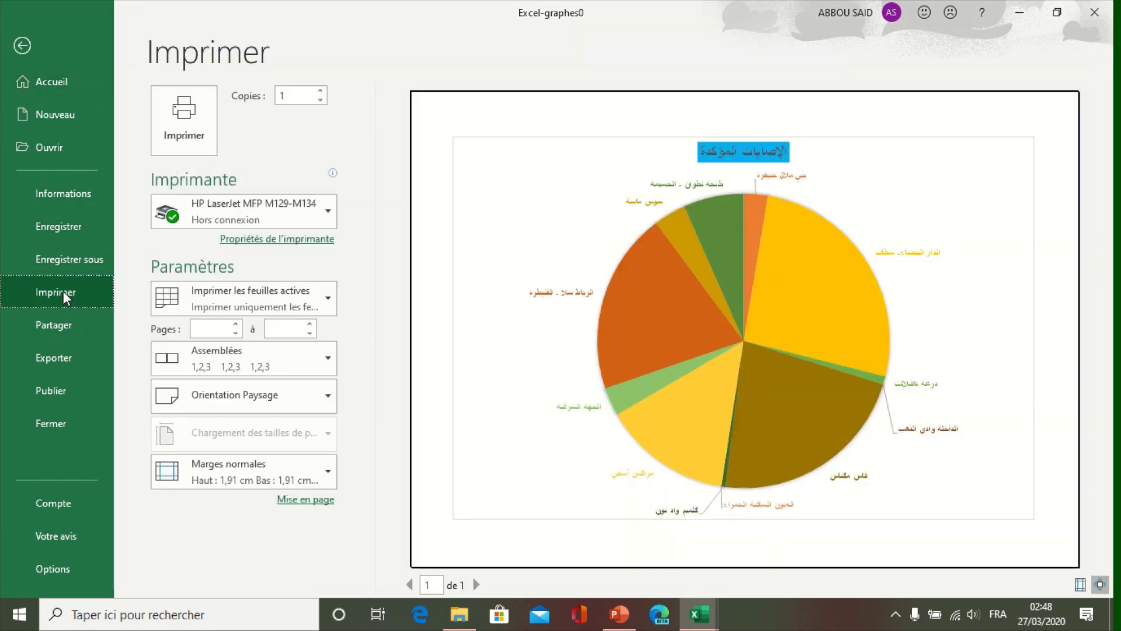
mouse_move(210, 217)
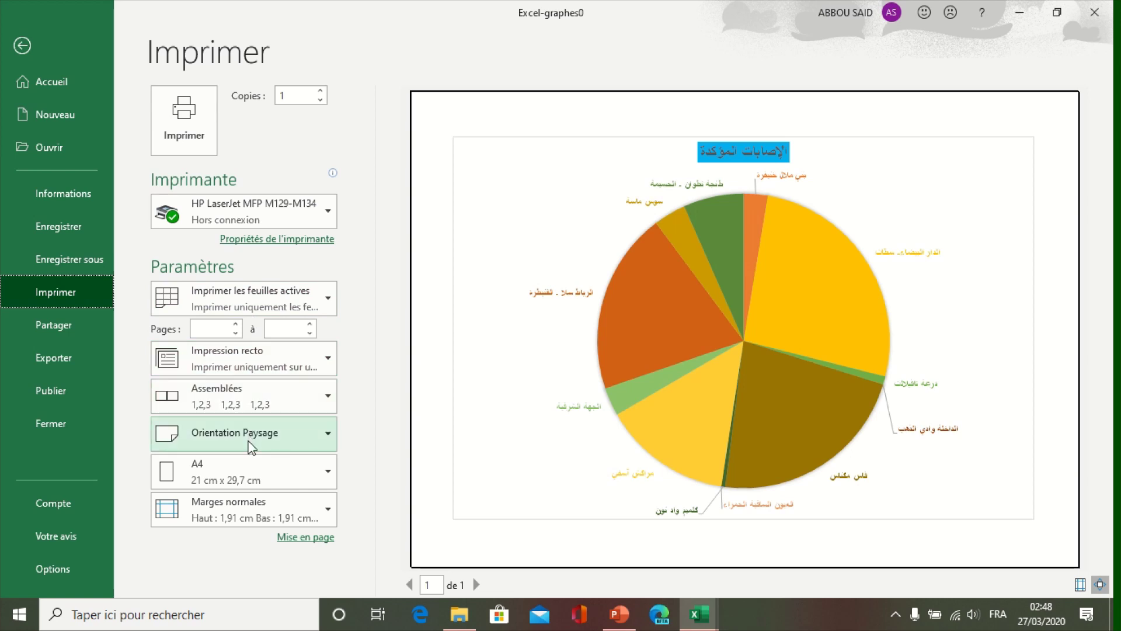
click(261, 296)
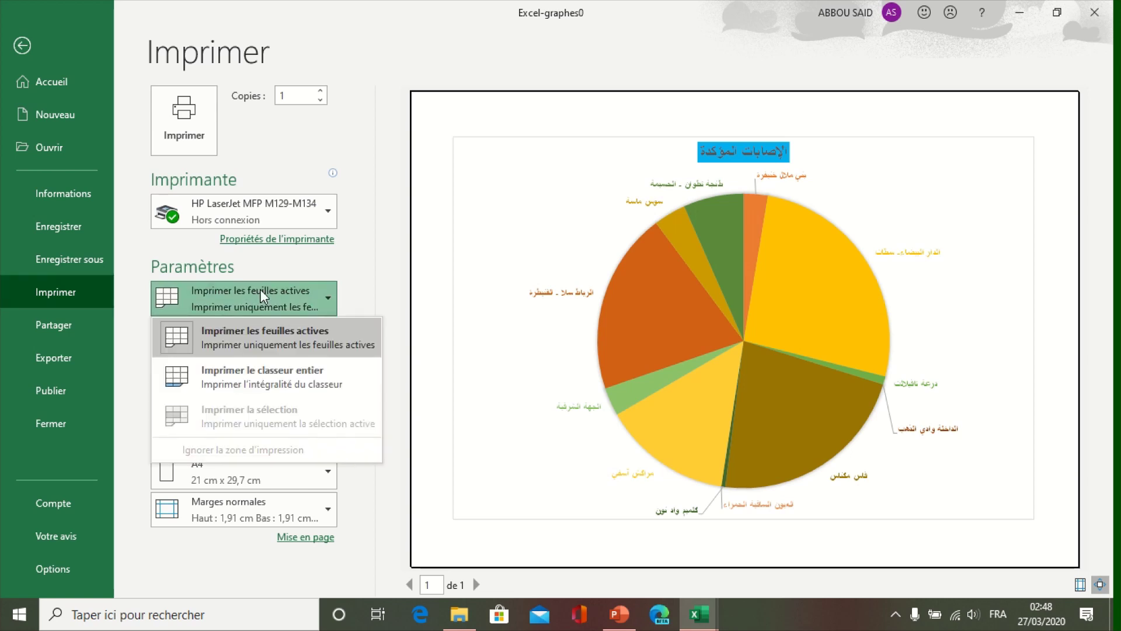
click(273, 345)
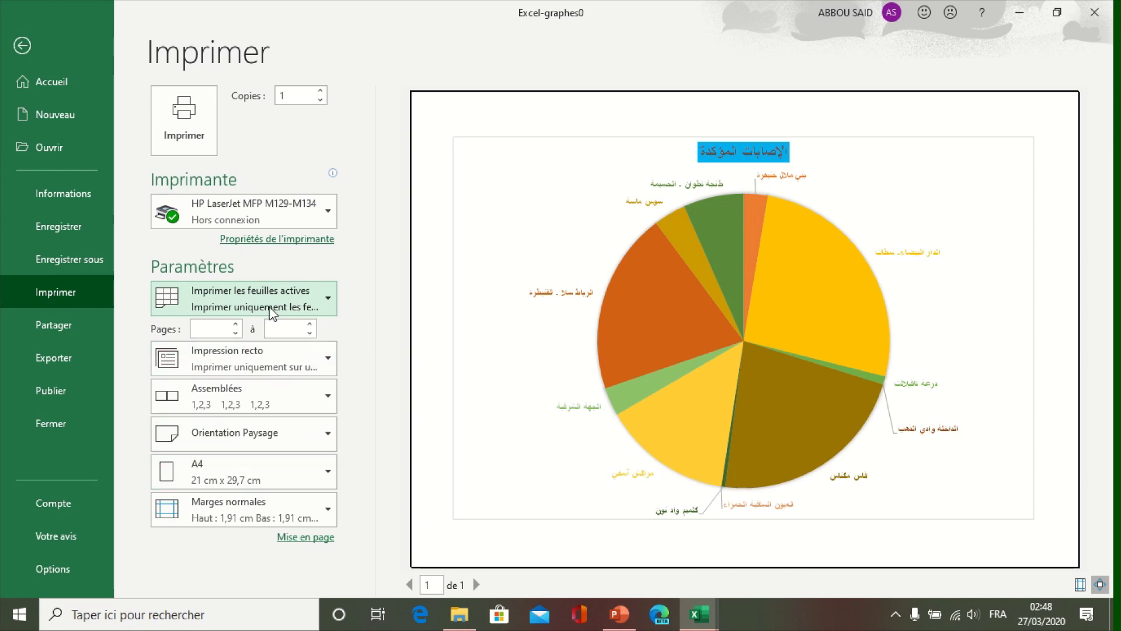